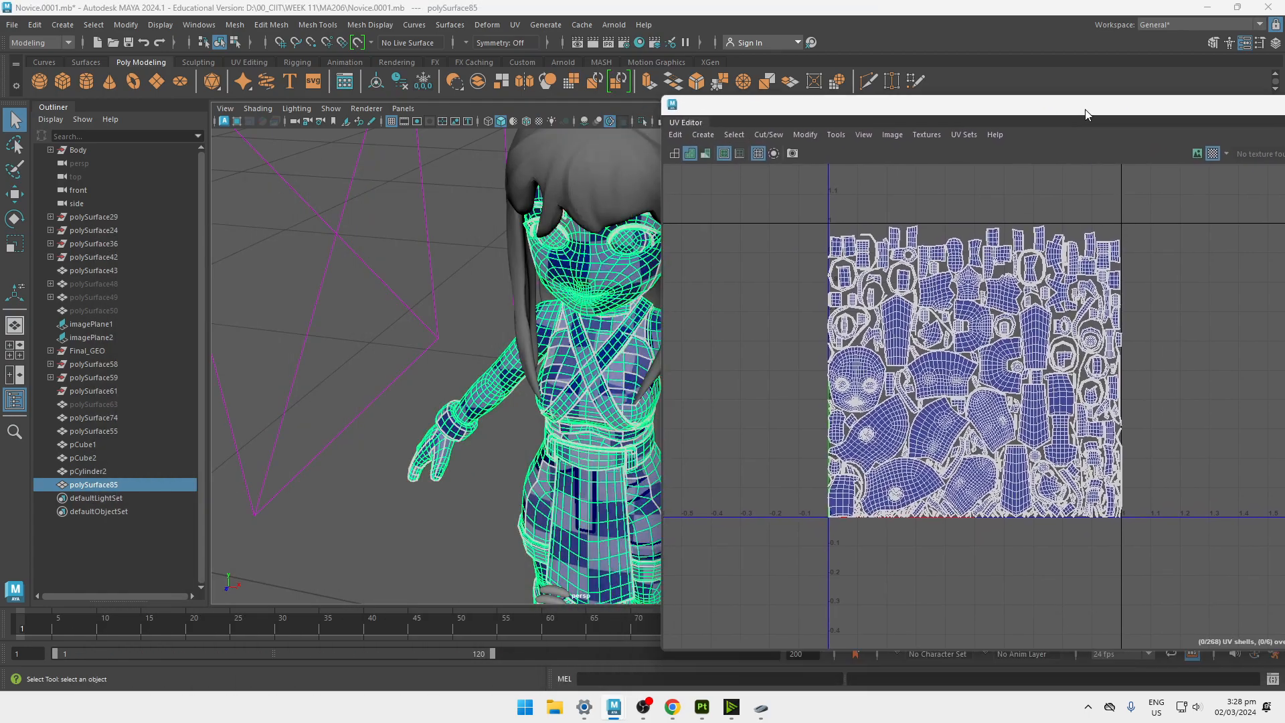
Inspect the character mesh and its packed UV layout, and close the UV Editor.
left_click(1270, 141)
right_click_drag(582, 432, 659, 399, "alt")
left_click(1270, 142)
mouse_move(544, 367)
left_mouse_down("alt")
mouse_move(604, 428)
mouse_move(563, 420)
mouse_move(582, 430)
mouse_move(611, 384)
mouse_move(525, 375)
left_mouse_up("alt")
right_click_drag(525, 375, 569, 361, "alt")
middle_click_drag(569, 362, 544, 277, "alt")
right_click_drag(543, 276, 469, 365, "alt")
left_click_drag(469, 365, 506, 416, "alt")
right_click(1016, 350)
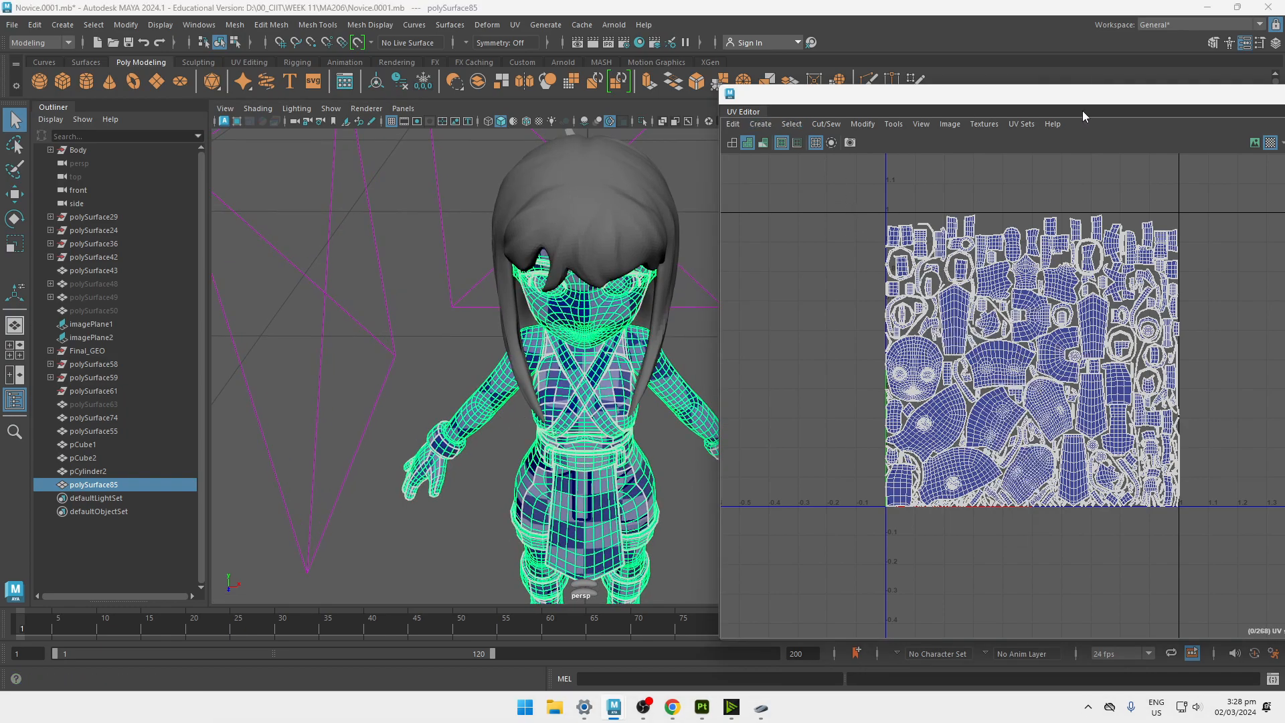
left_click_drag(1103, 103, 760, 300)
left_click_drag(1205, 297, 1004, 344)
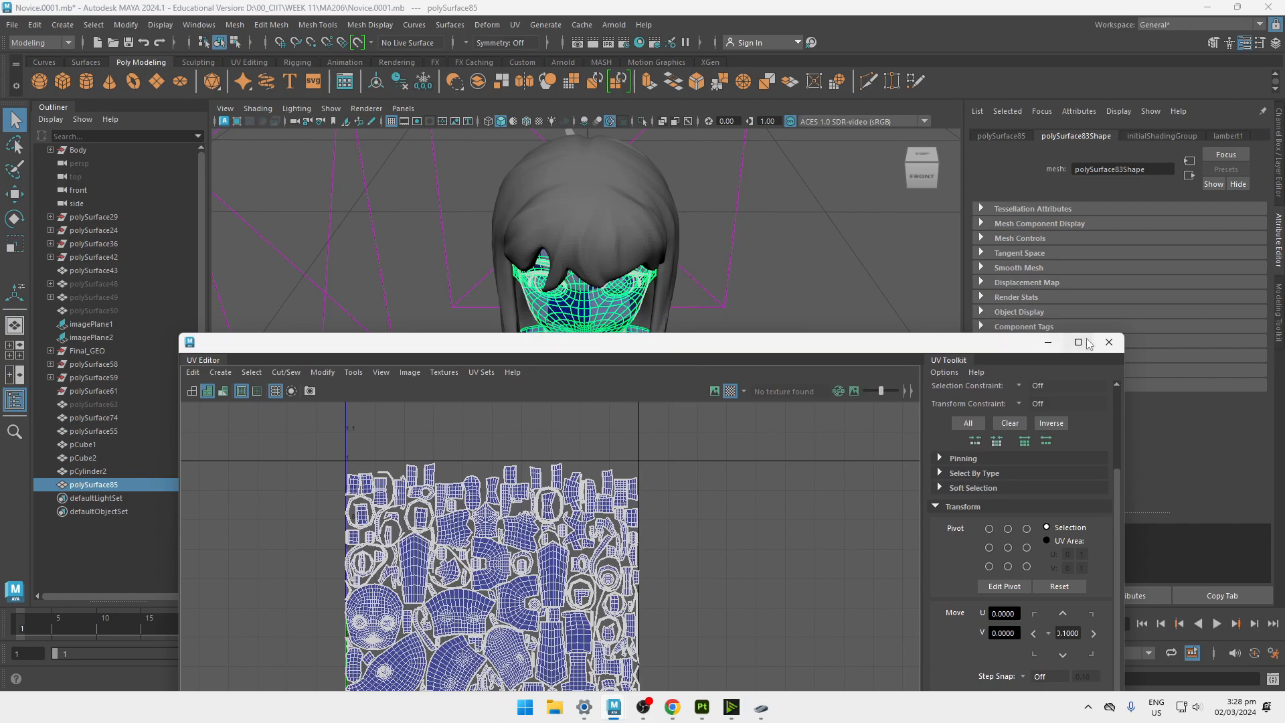
left_click(1106, 339)
Assign a new Standard Surface material to the character's body mesh and name it "Body text".
left_click_drag(643, 213, 593, 215, "alt")
right_click_drag(584, 293, 714, 554)
double_click(1155, 169)
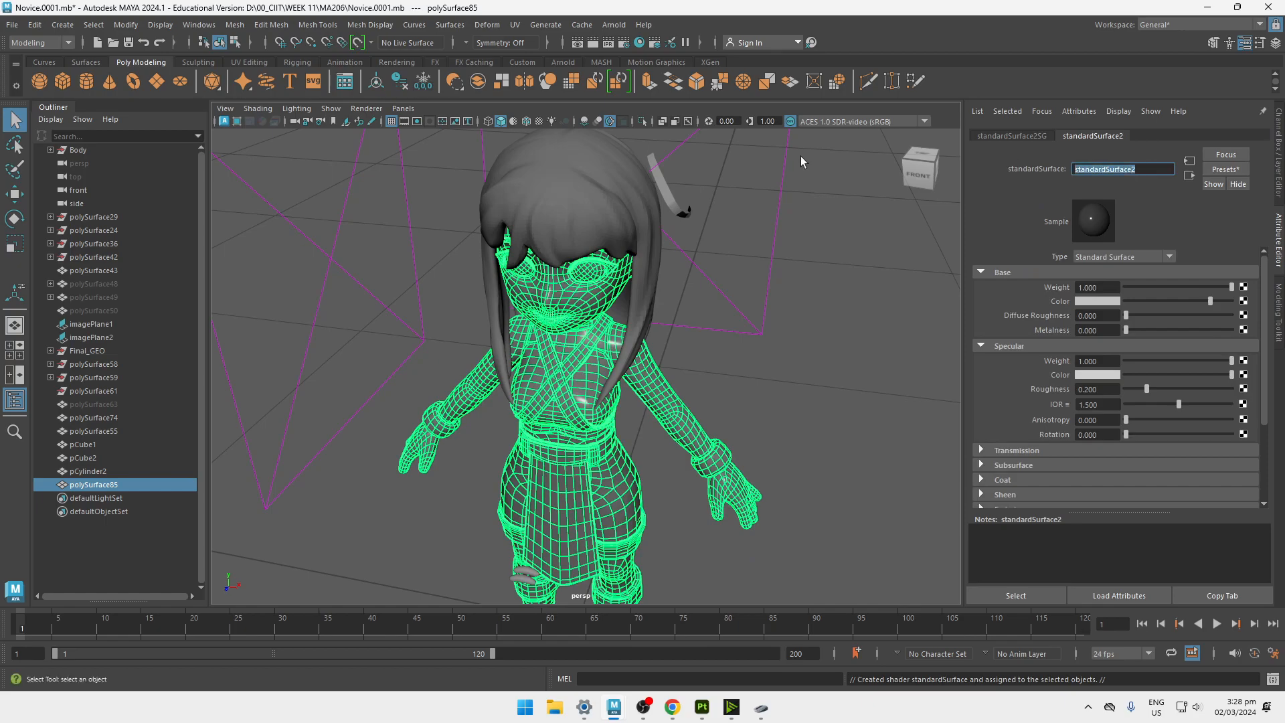
type("Body text")
key("Return")
Add the character's hair mesh to the selection together with the body mesh.
left_click(569, 215)
left_click_drag(752, 290, 528, 225, "alt")
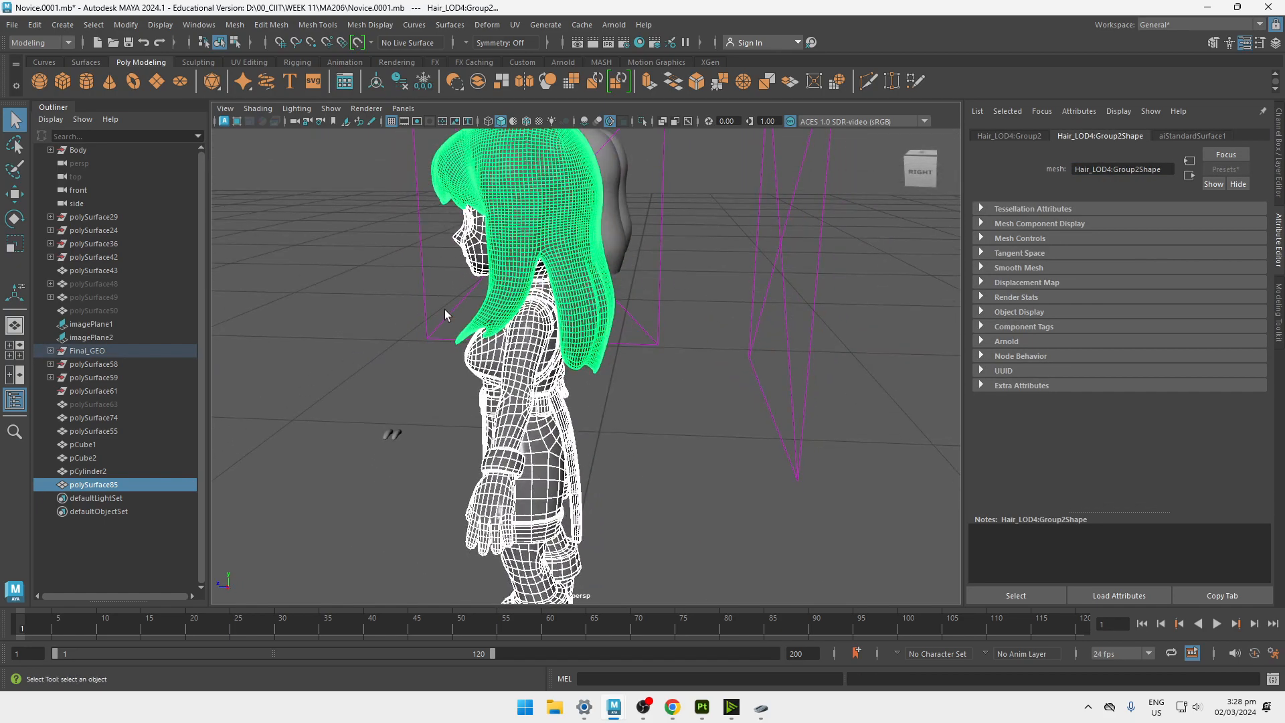
left_click_drag(521, 288, 584, 306, "alt")
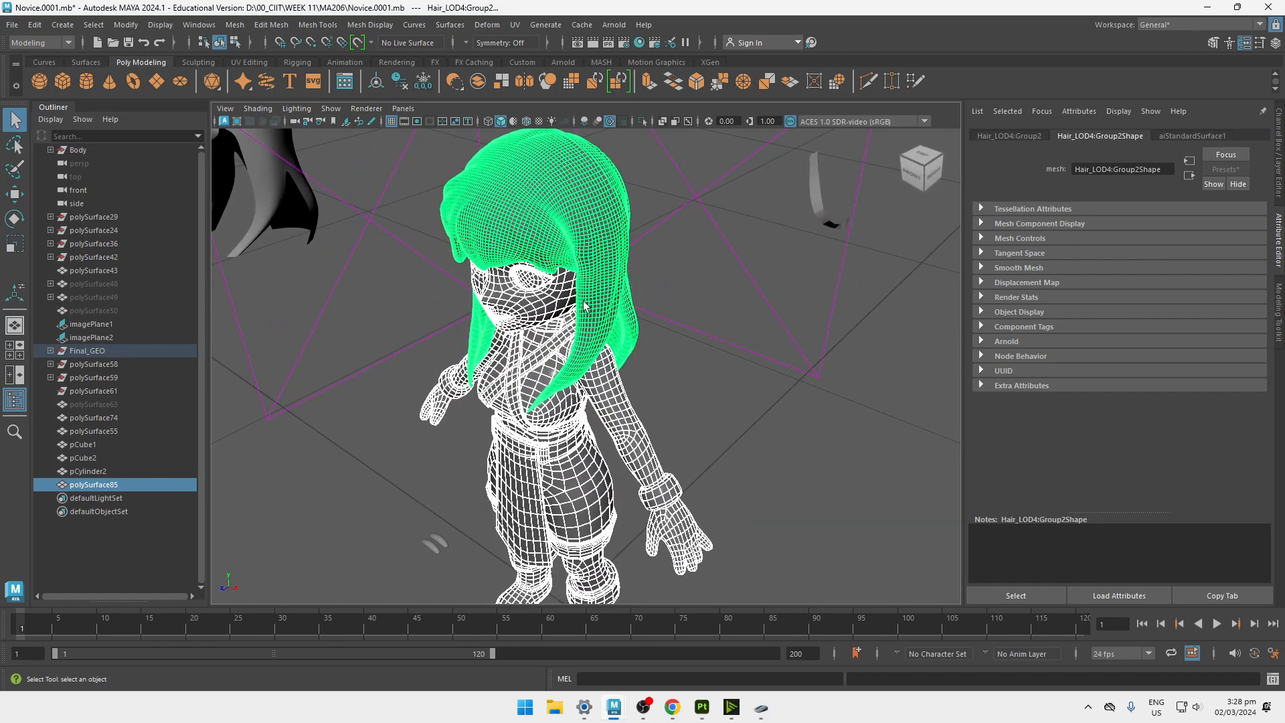
left_click(12, 25)
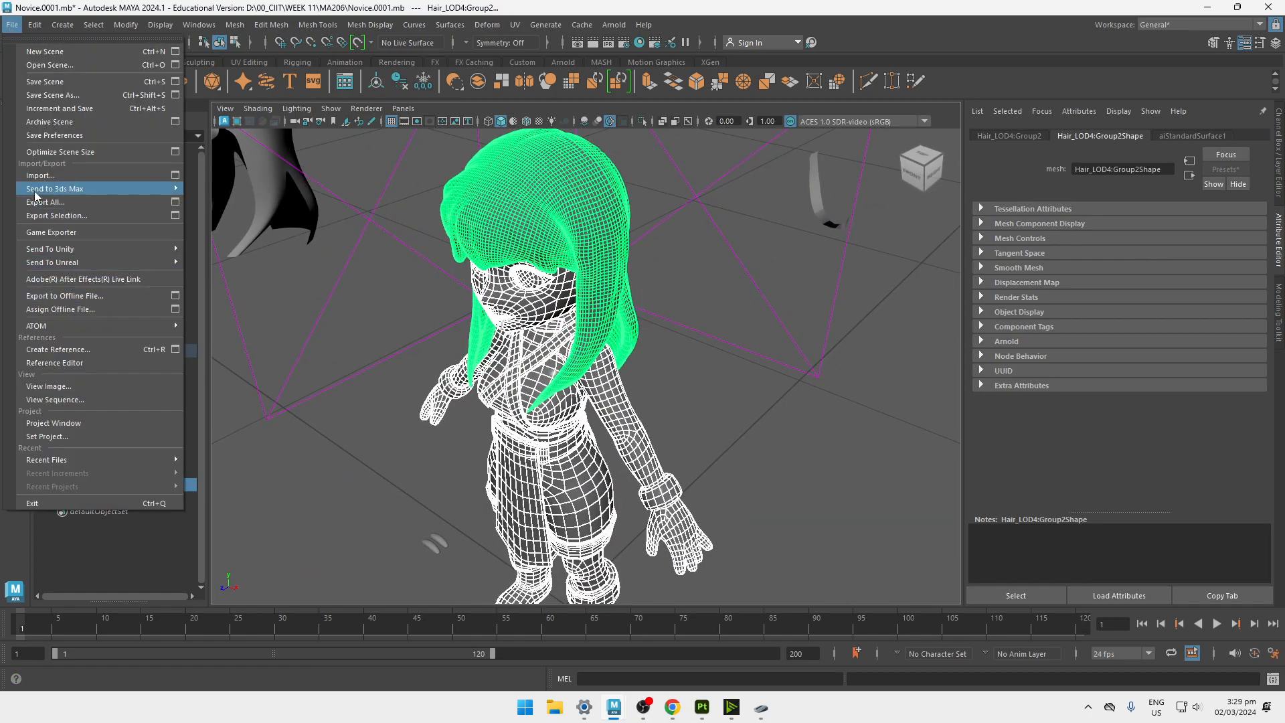
left_click(79, 217)
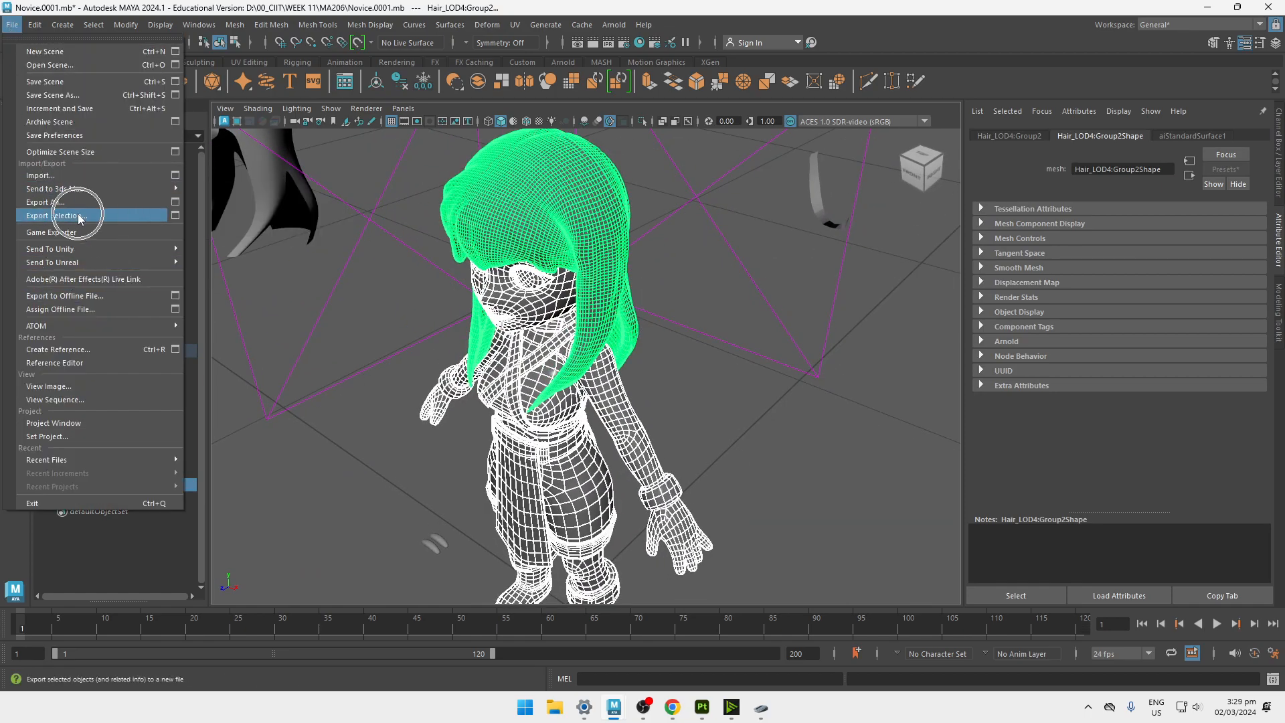
left_click(425, 317)
right_click_drag(528, 328, 344, 226, "alt")
left_click_drag(344, 226, 436, 232, "alt")
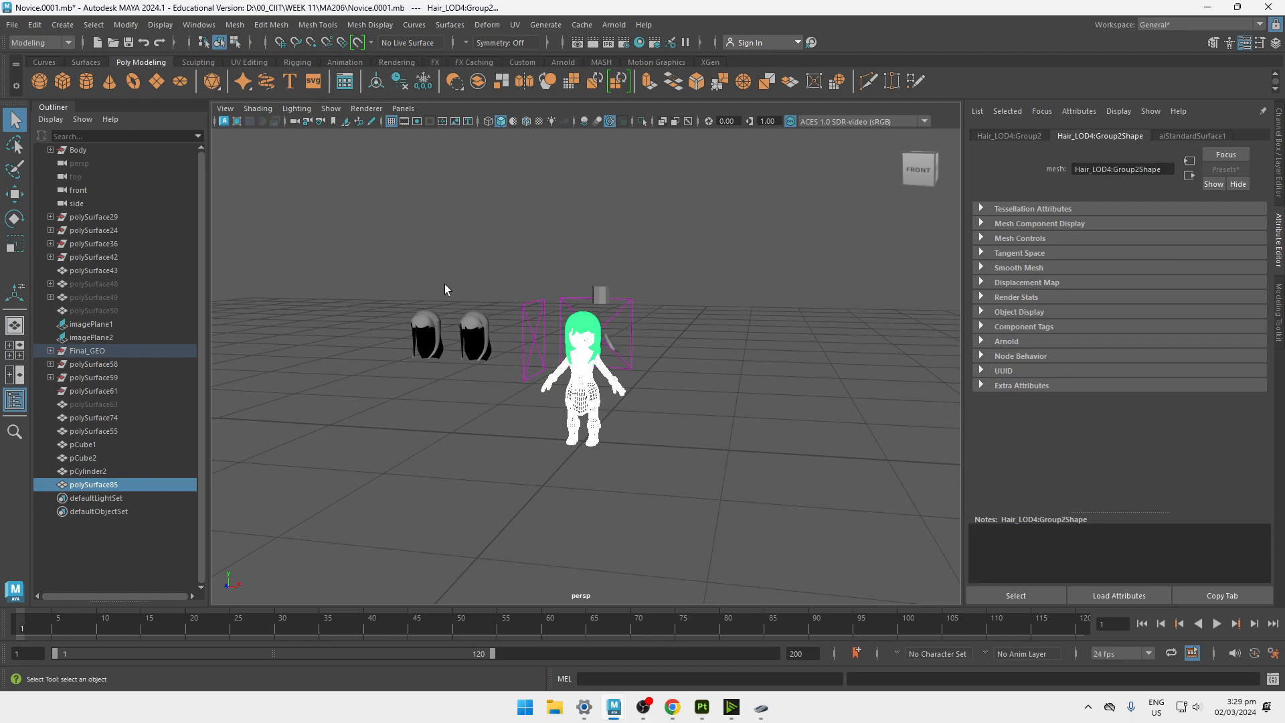
scroll(586, 280, "up", 6)
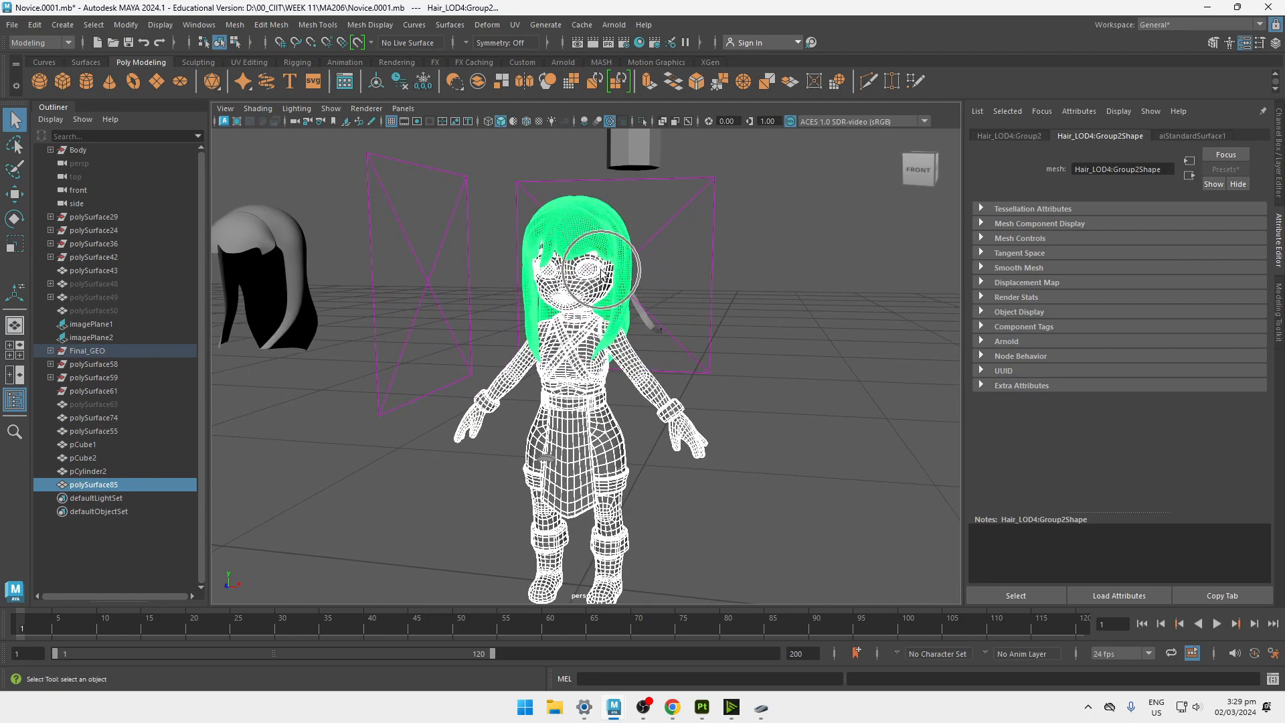
left_click(12, 25)
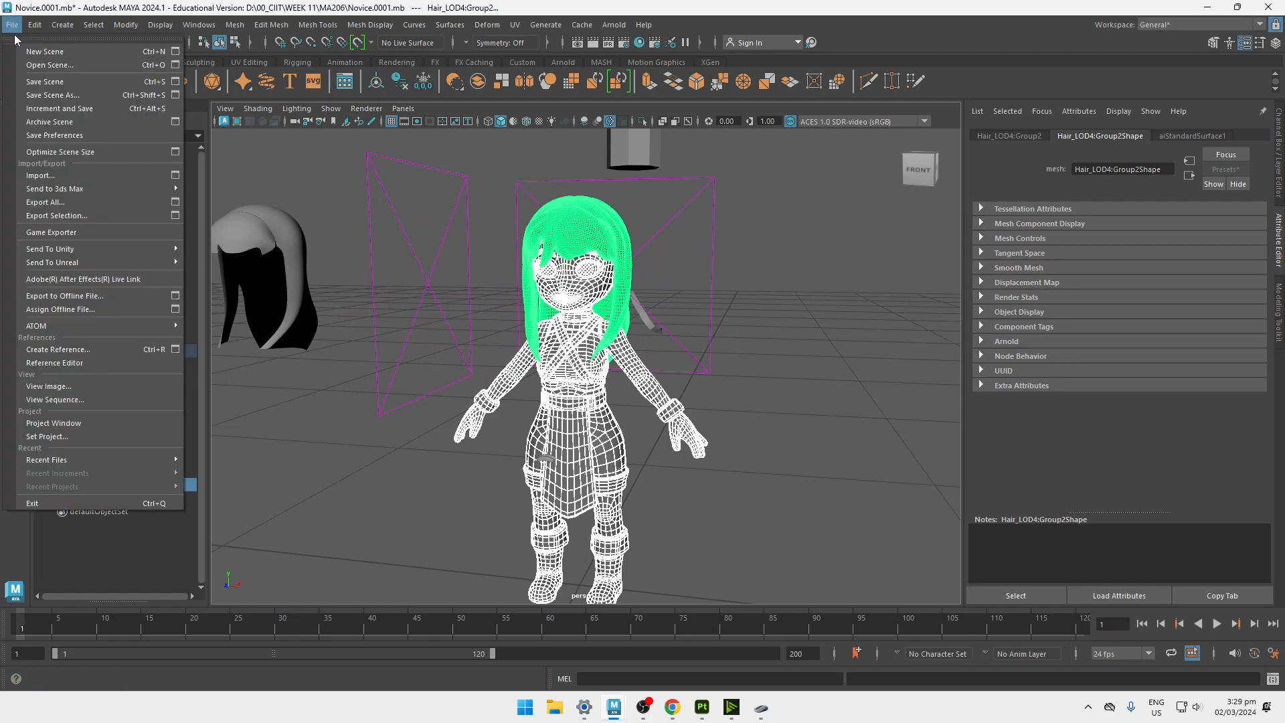
left_click(54, 216)
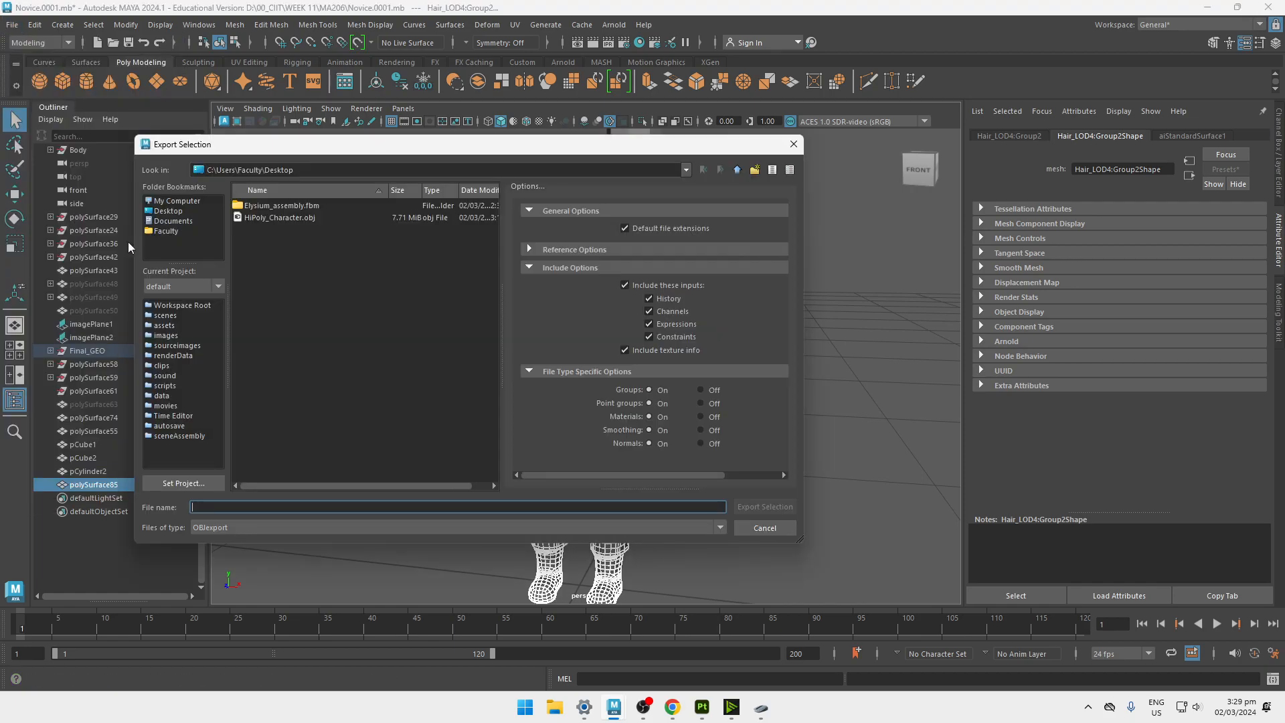
left_click_drag(314, 144, 474, 104)
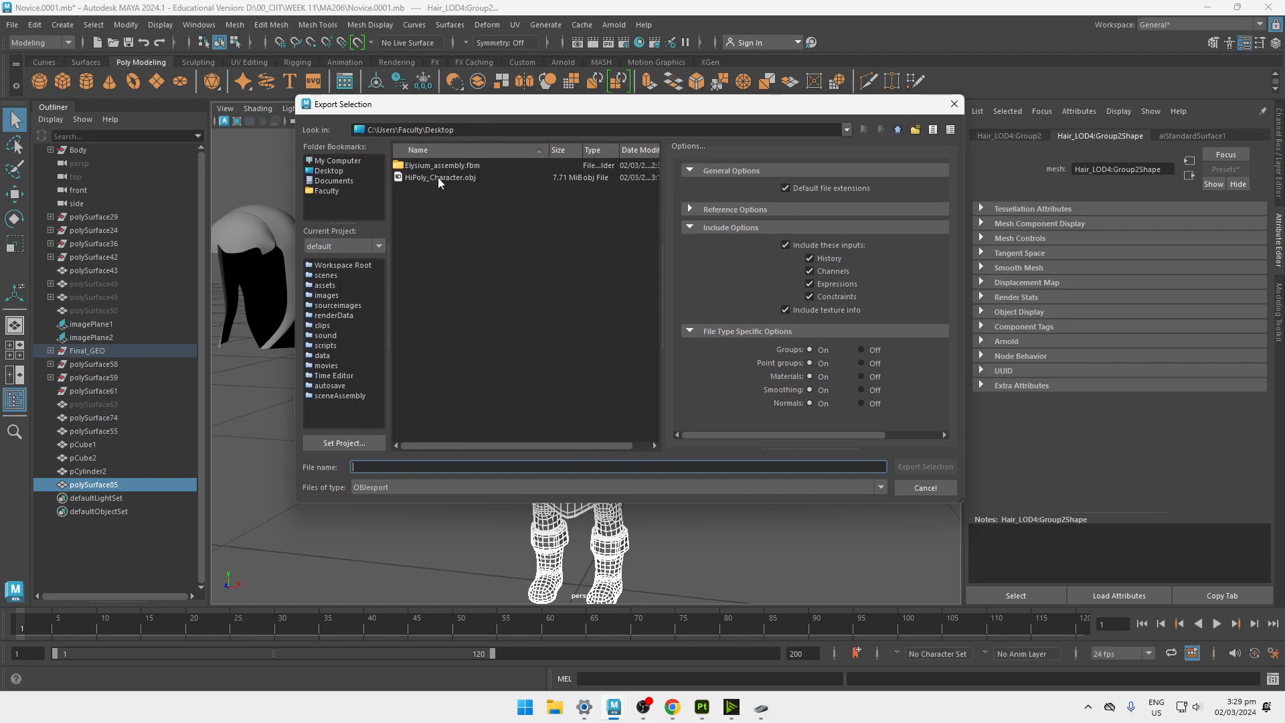
left_click(413, 180)
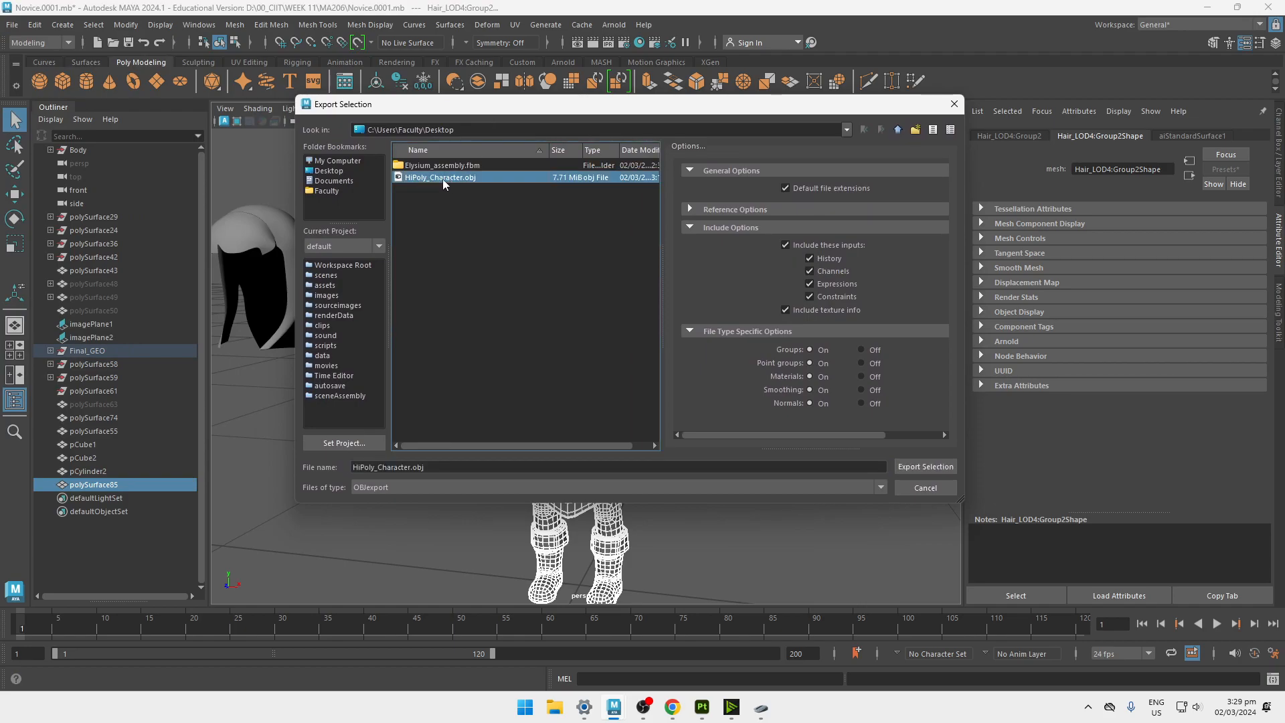
left_click(390, 486)
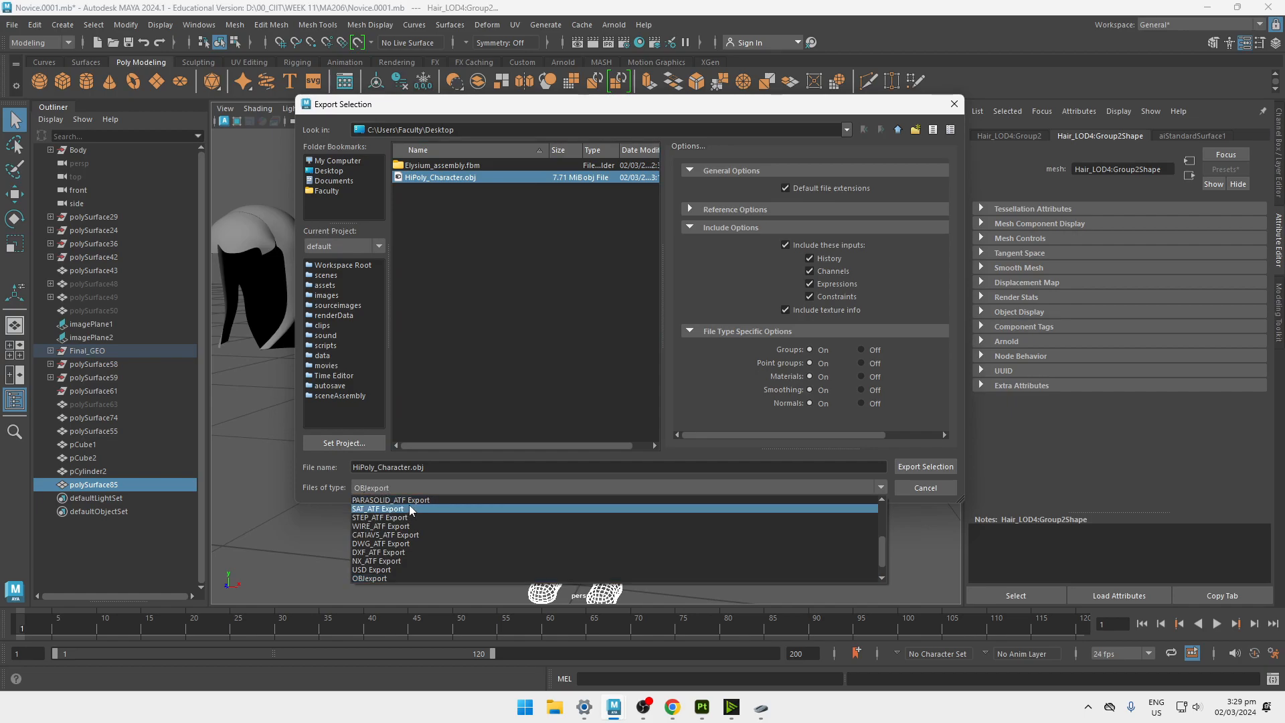
scroll(409, 508, "up", 6)
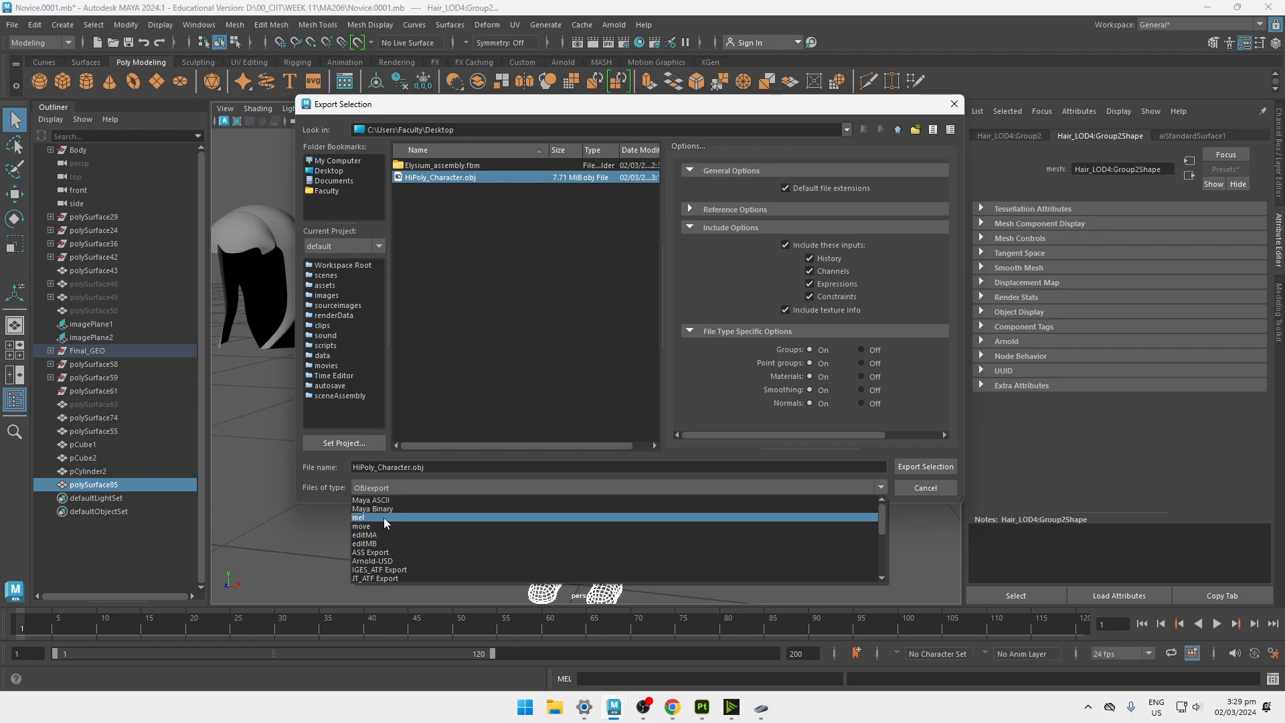
scroll(404, 529, "down", 6)
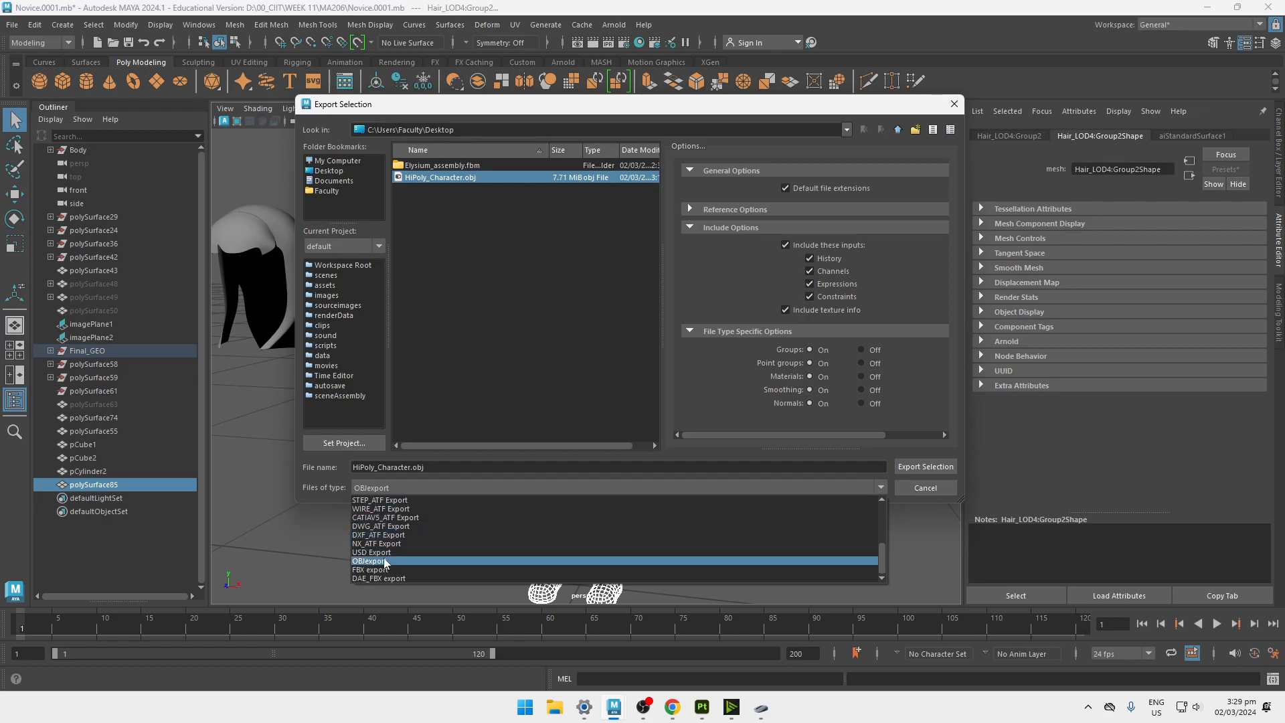
left_click(385, 561)
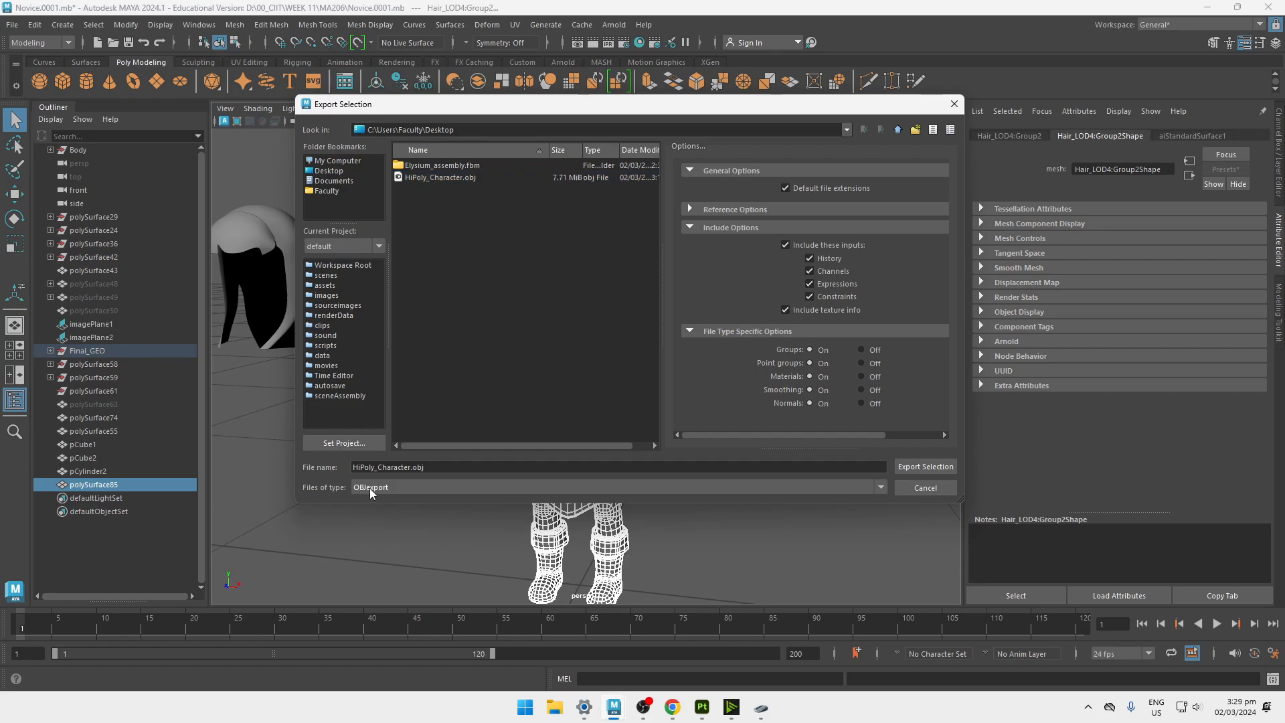
left_click(919, 486)
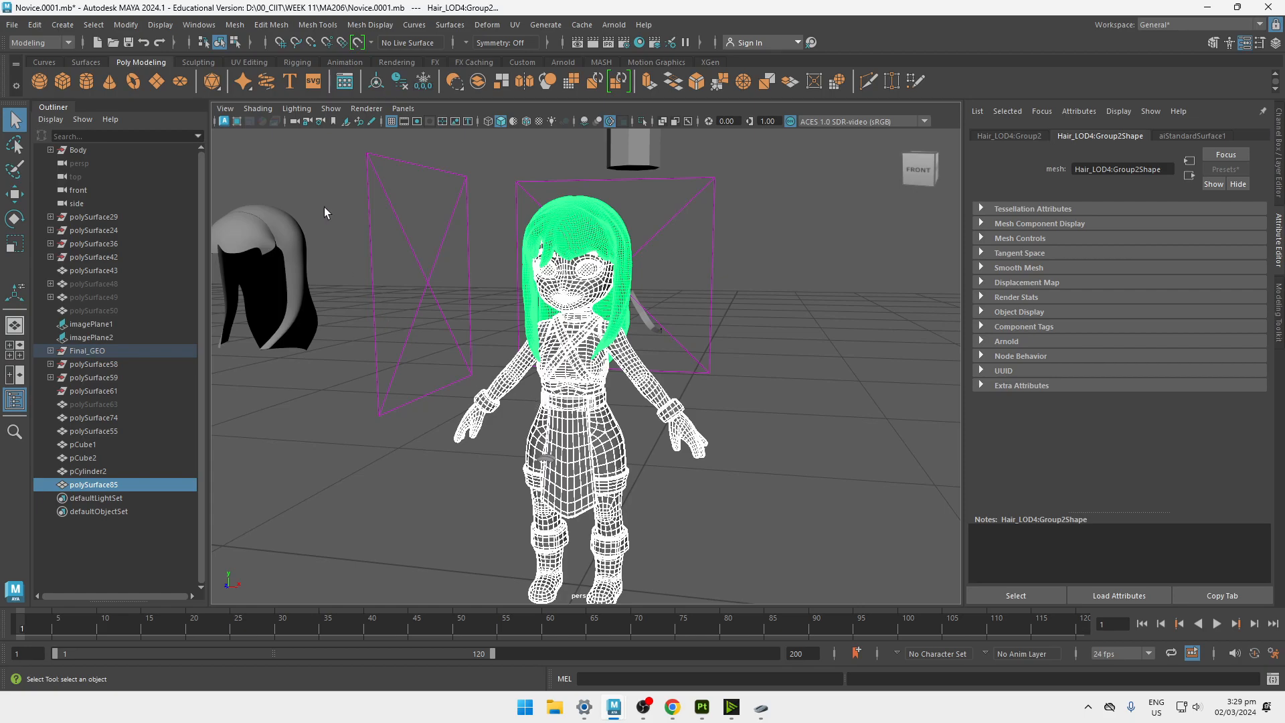
Search the Plug-in Manager for "obj" and check the load status of the objExport.mll plug-in.
left_click(198, 24)
mouse_move(239, 160)
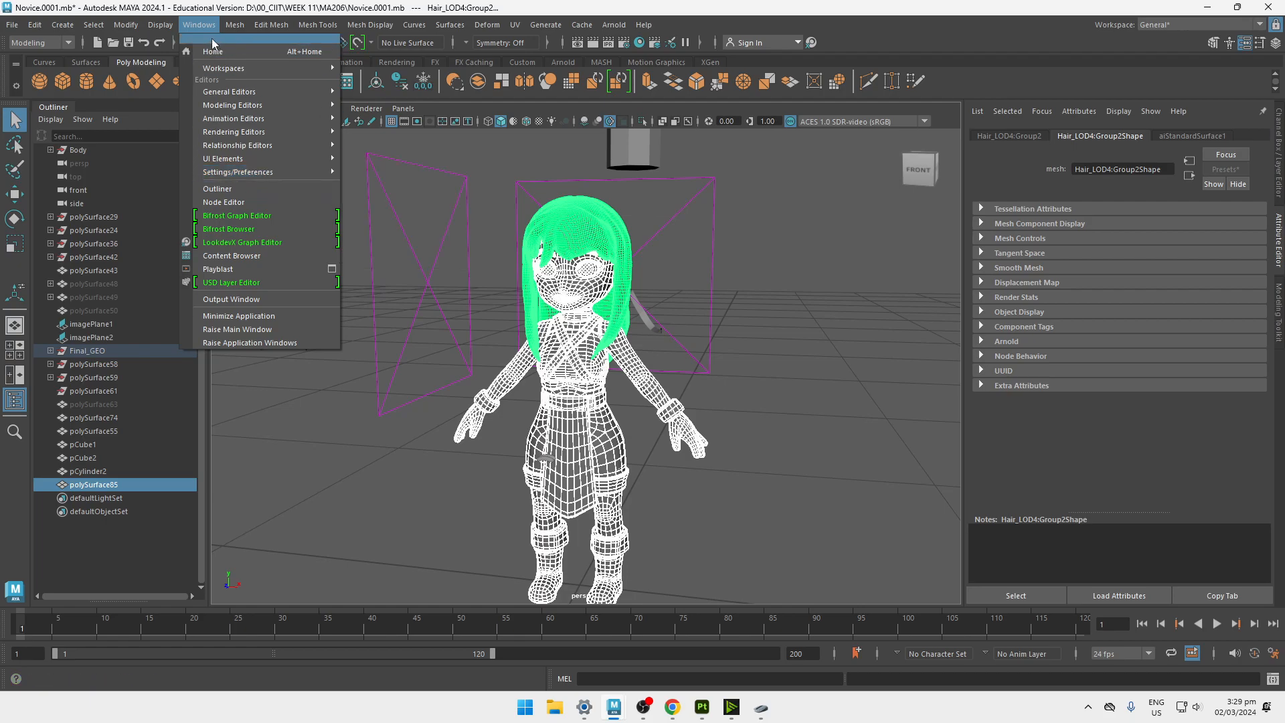
mouse_move(297, 172)
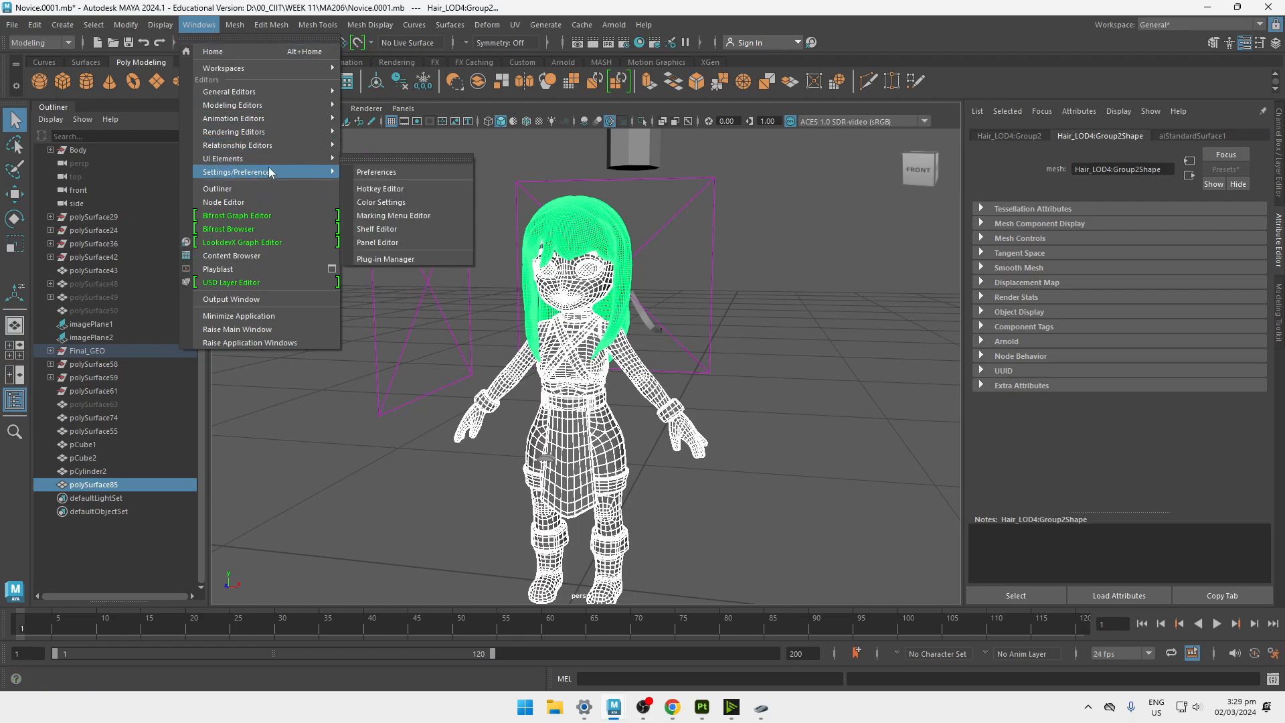
left_click(411, 258)
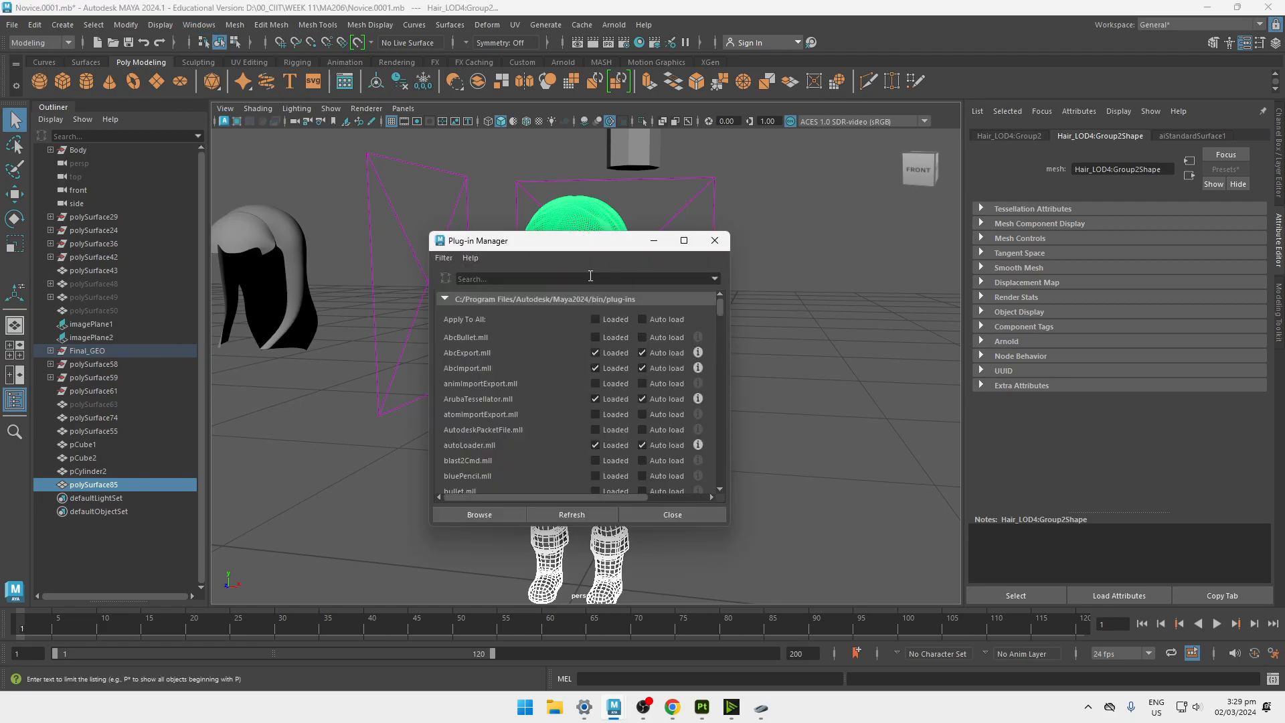
type("obj")
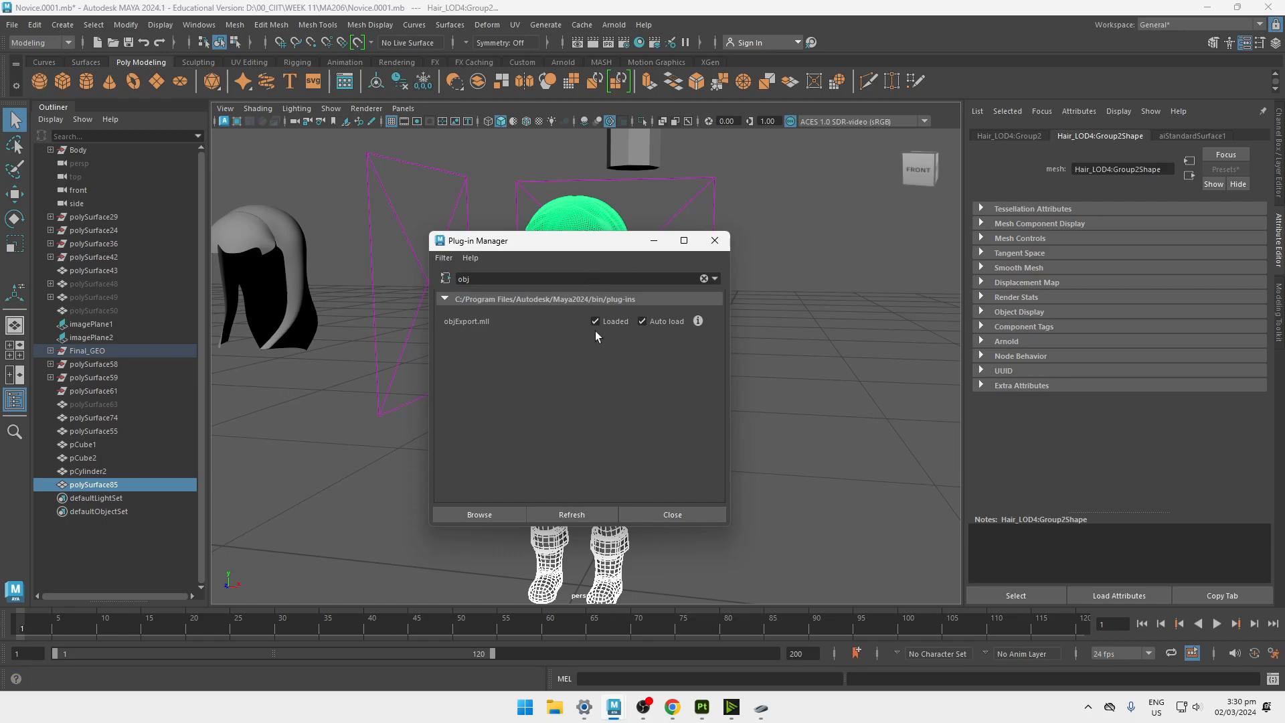
left_click(714, 242)
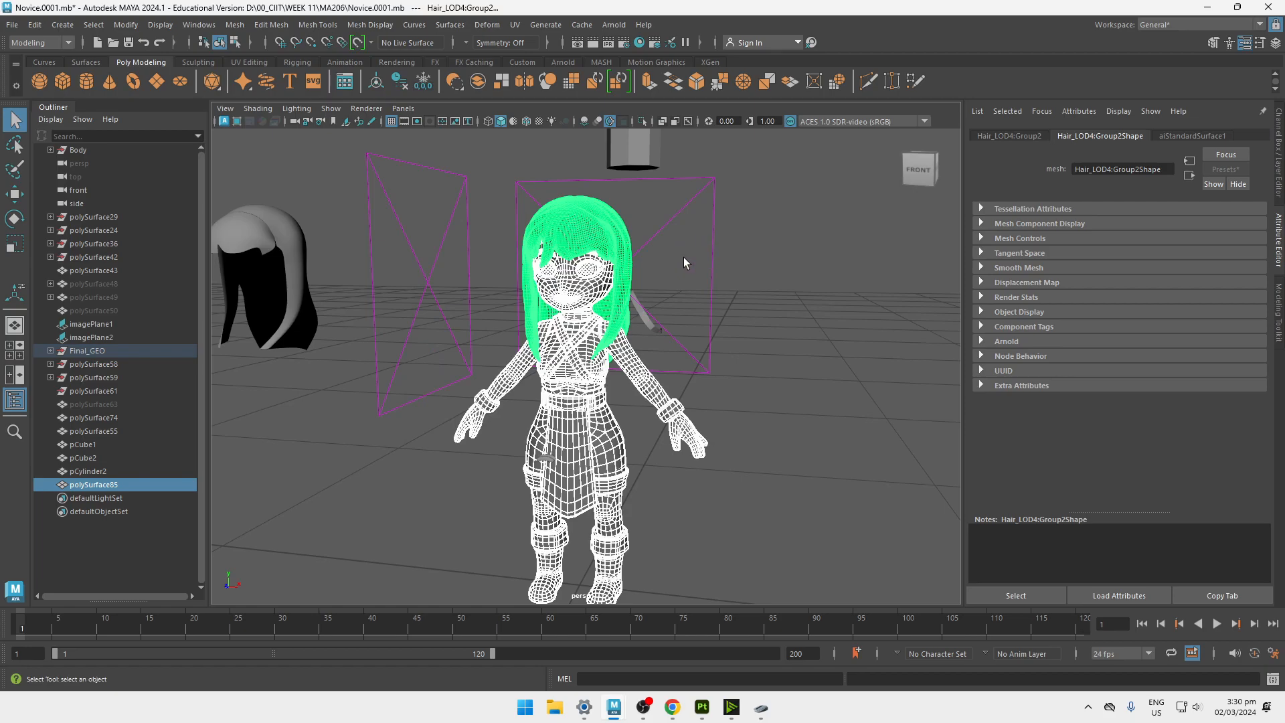
Export the selected body and hair in OBJexport format to the Desktop, replacing HiPoly_Character.obj.
left_click(12, 25)
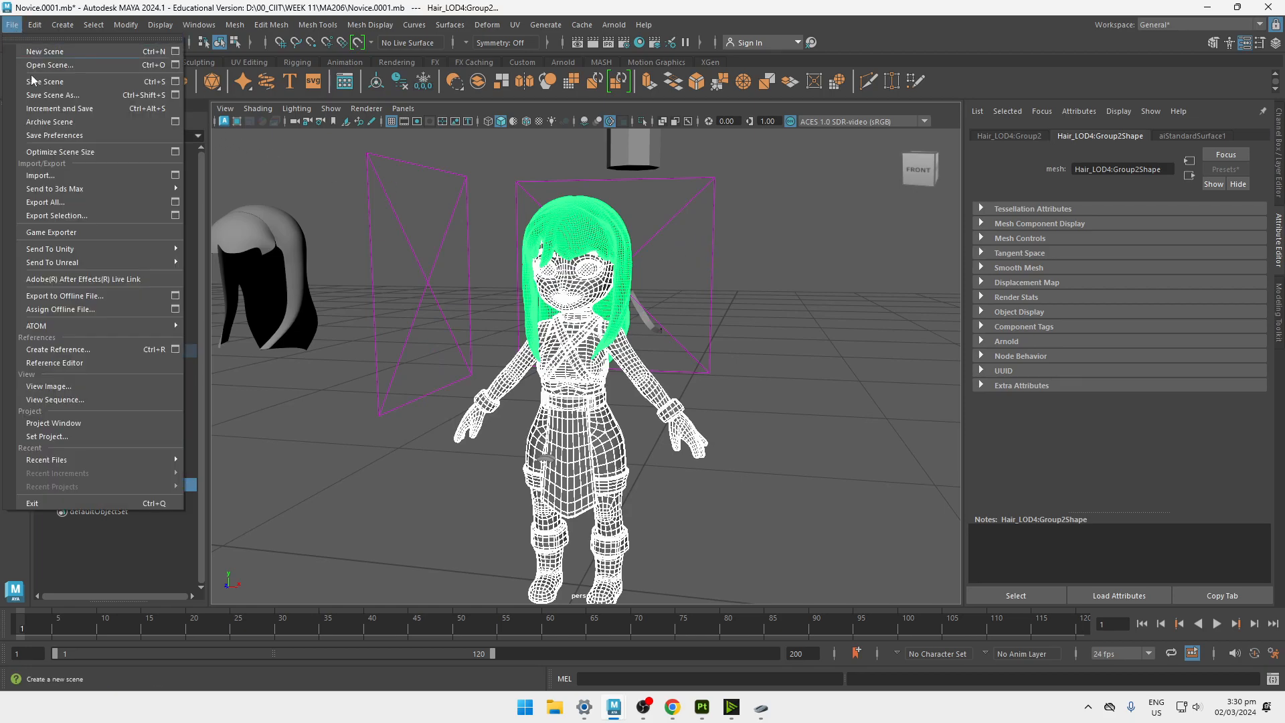
left_click(76, 217)
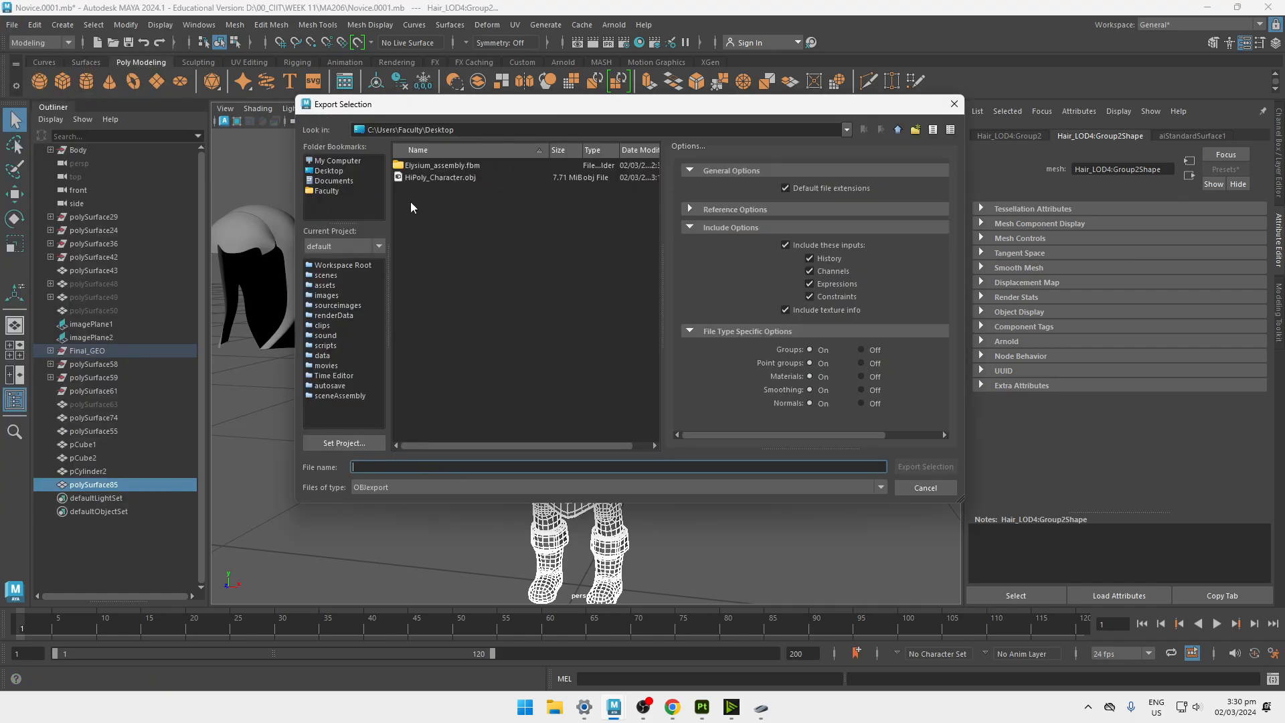
left_click(429, 178)
left_click(924, 466)
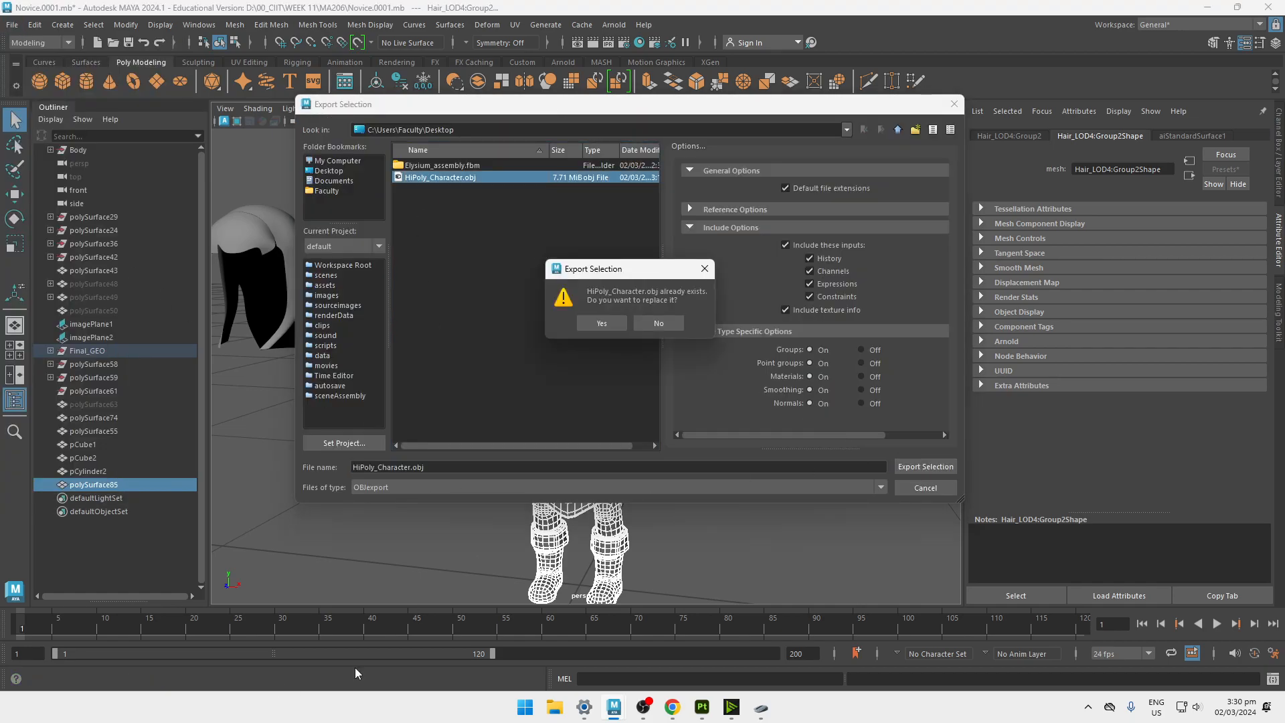
left_click(584, 324)
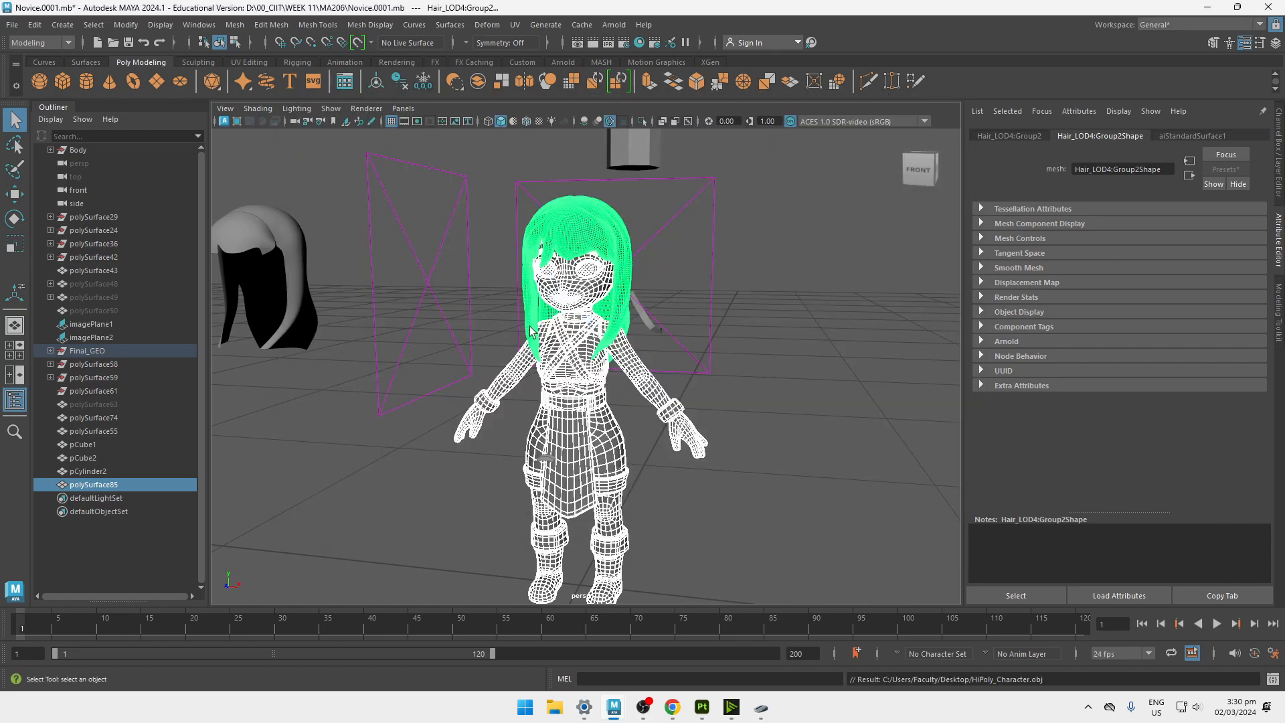
Select only the character's body mesh.
scroll(536, 348, "up", 10)
key("f")
left_click(766, 508)
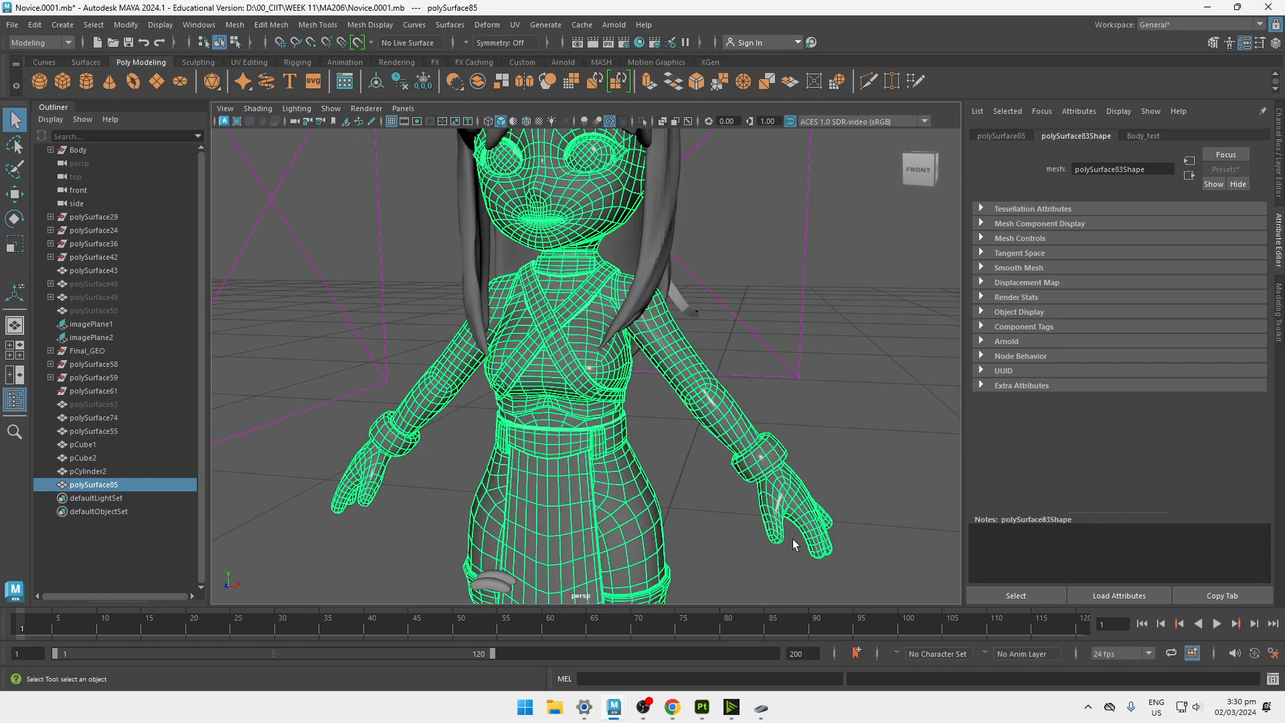
Switch to the empty Adobe Substance 3D Painter window and start a new project.
mouse_move(702, 707)
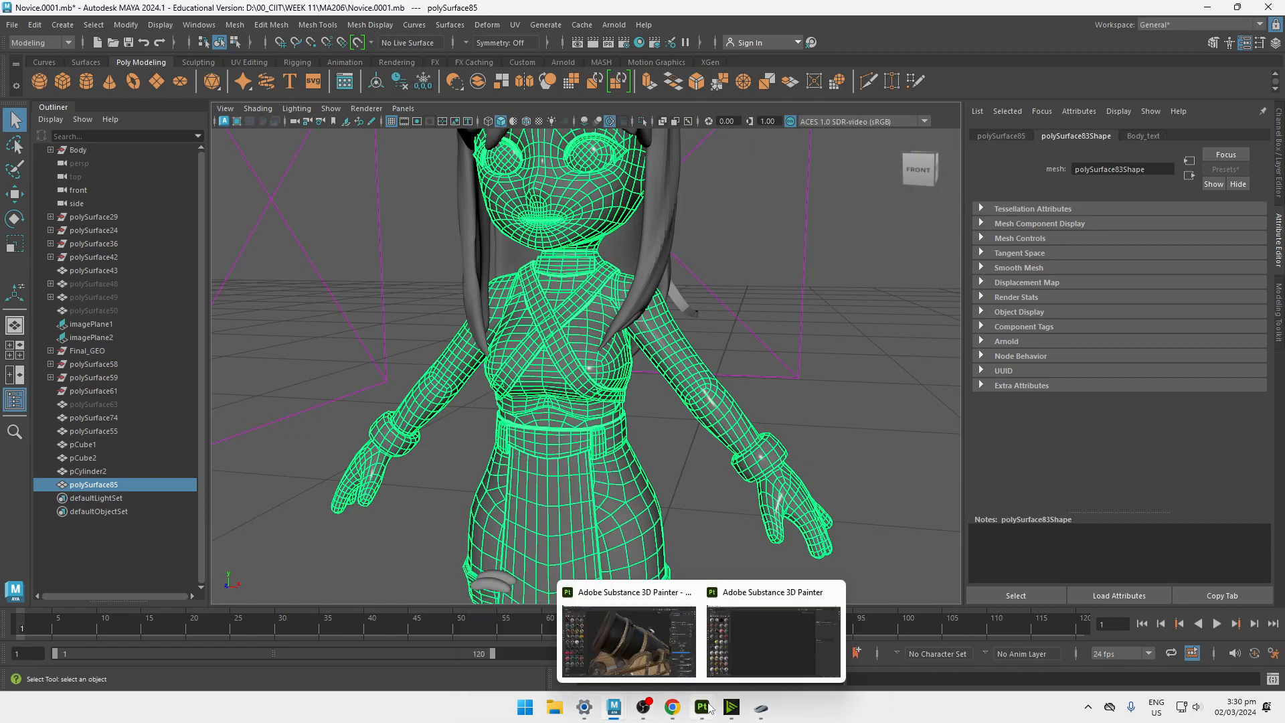
left_click(739, 670)
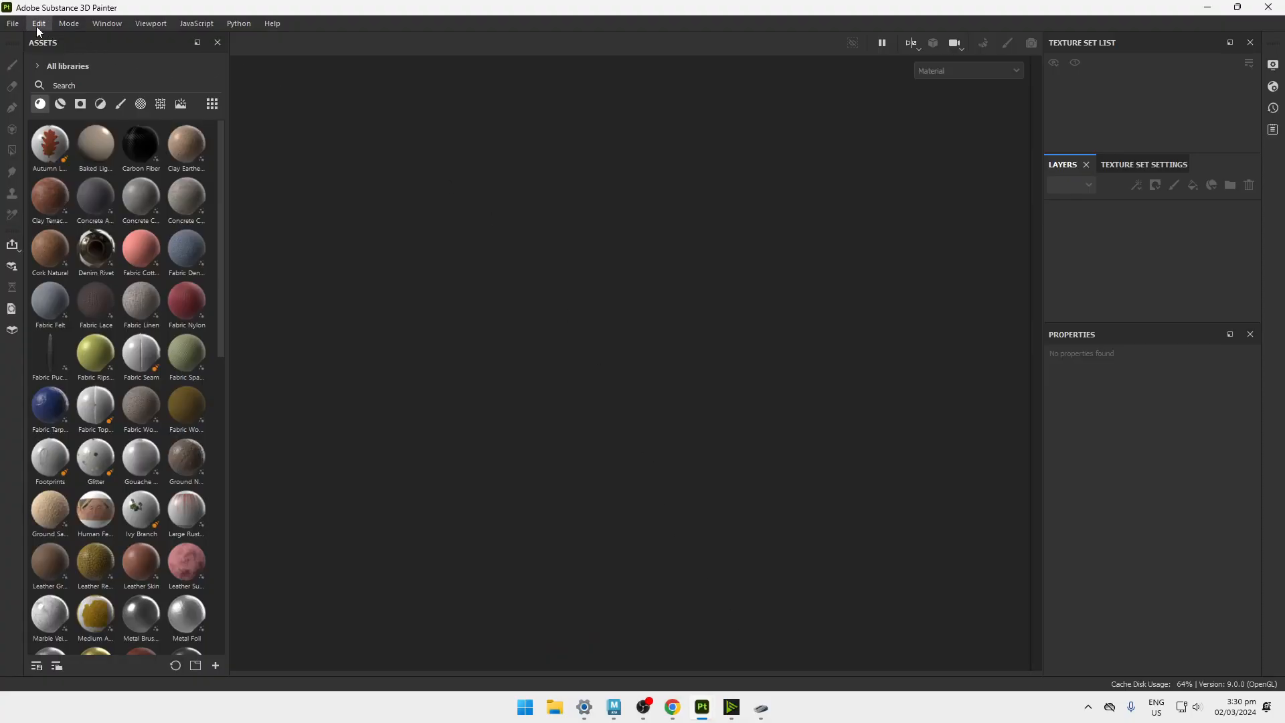
left_click(3, 24)
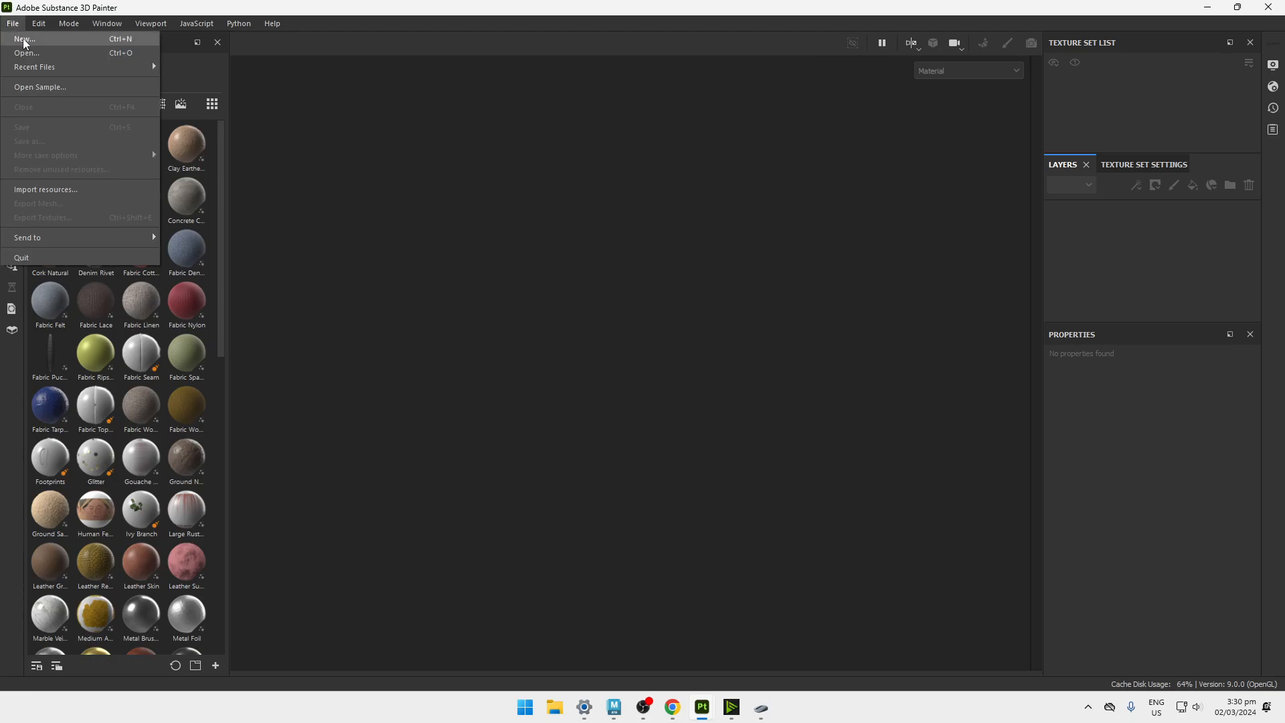
left_click(24, 40)
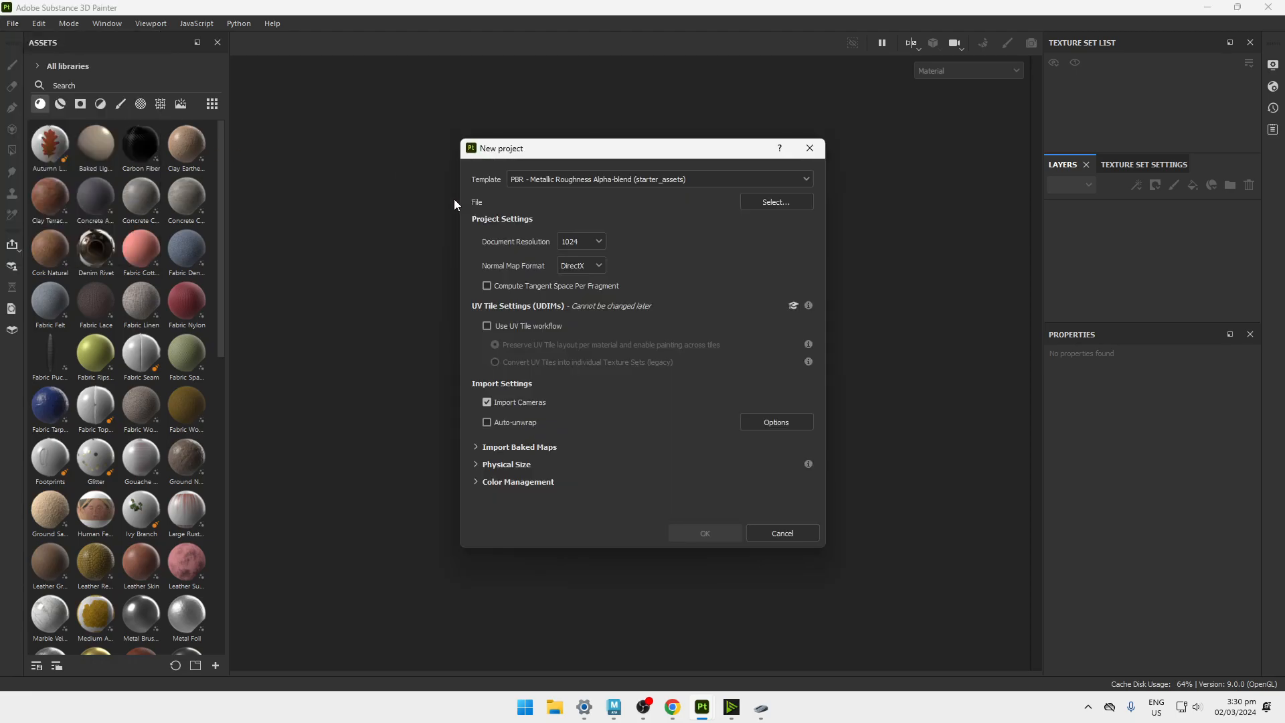
Set the new project's document resolution to 2048, comparing it with the 4096 option.
left_click(570, 244)
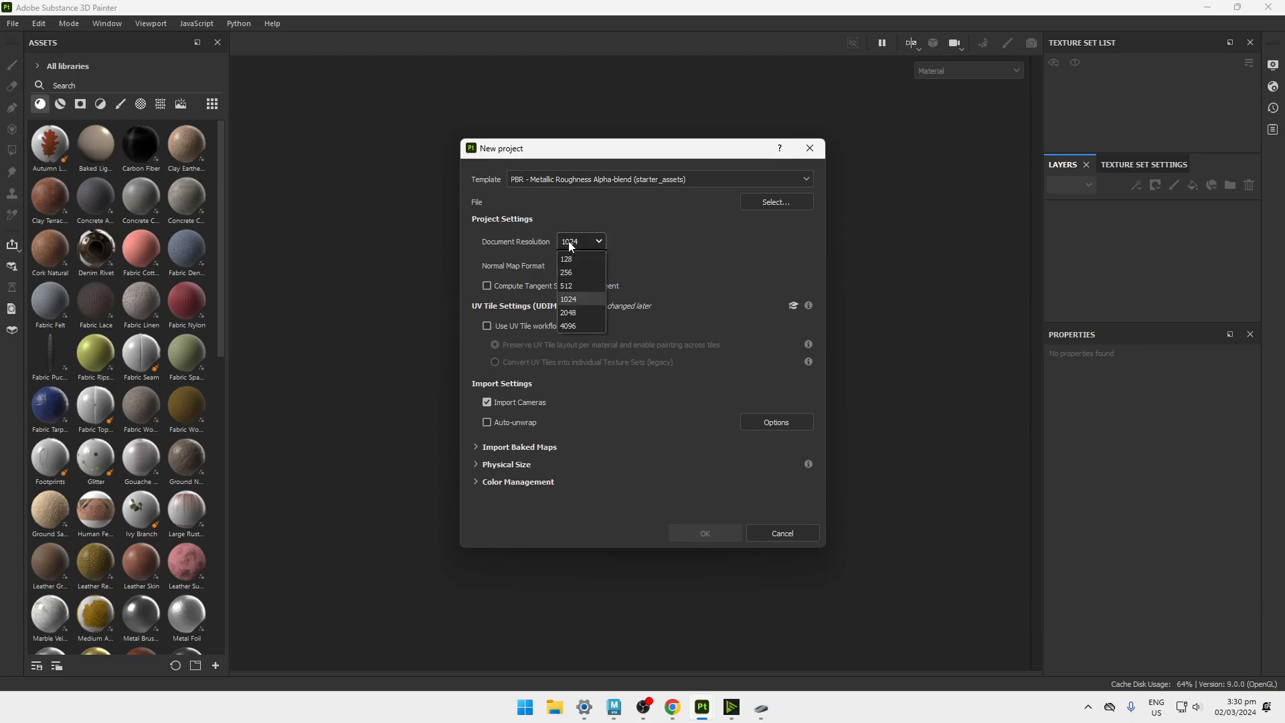
left_click(569, 313)
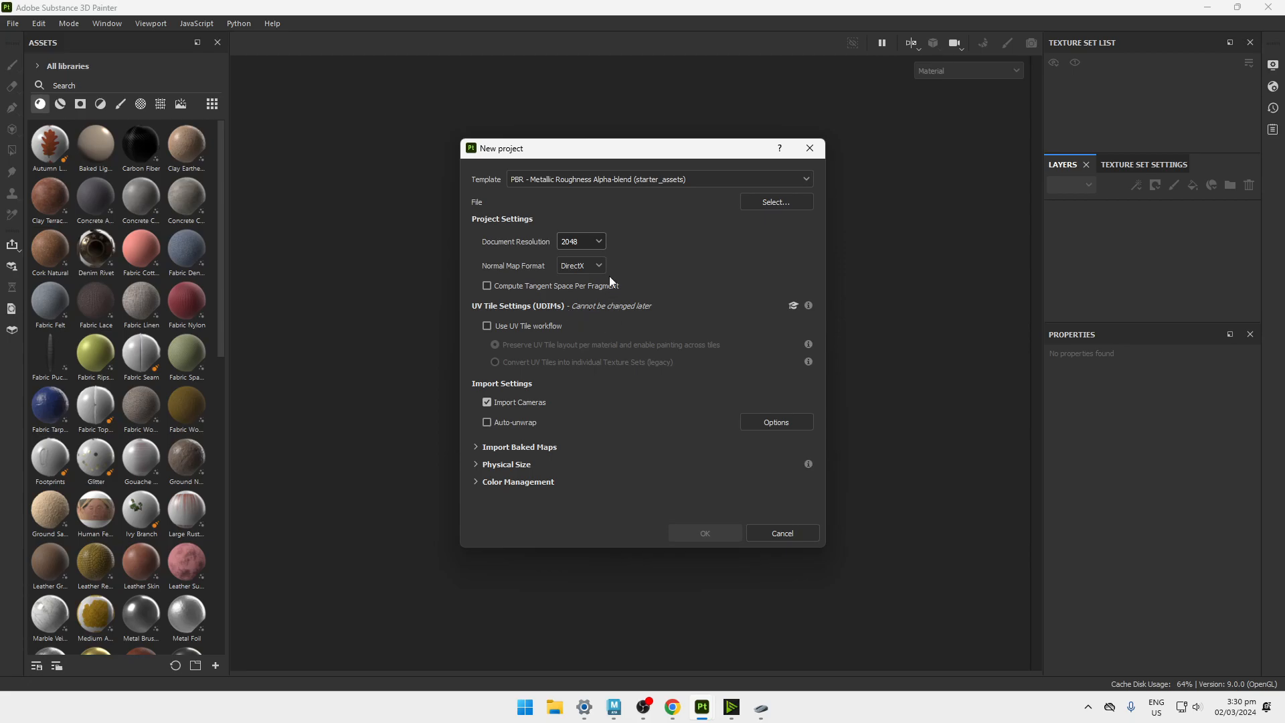
left_click(581, 241)
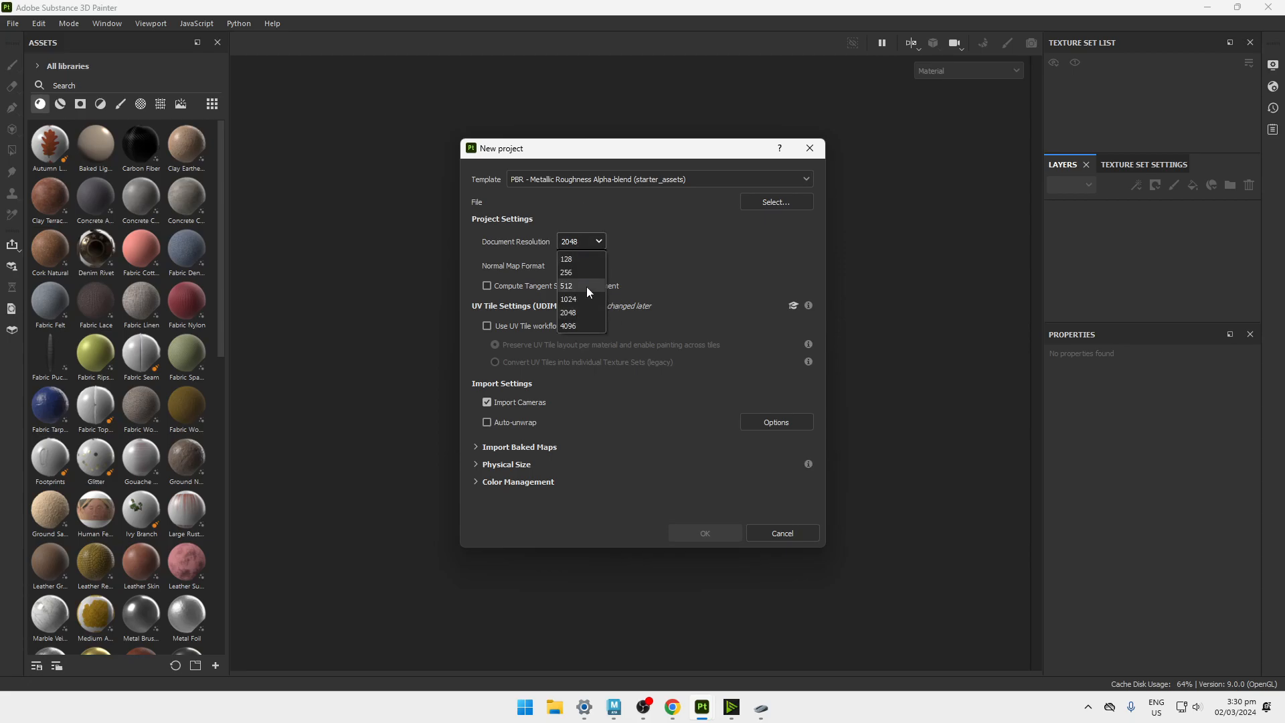
left_click(585, 325)
left_click(595, 243)
left_click(601, 323)
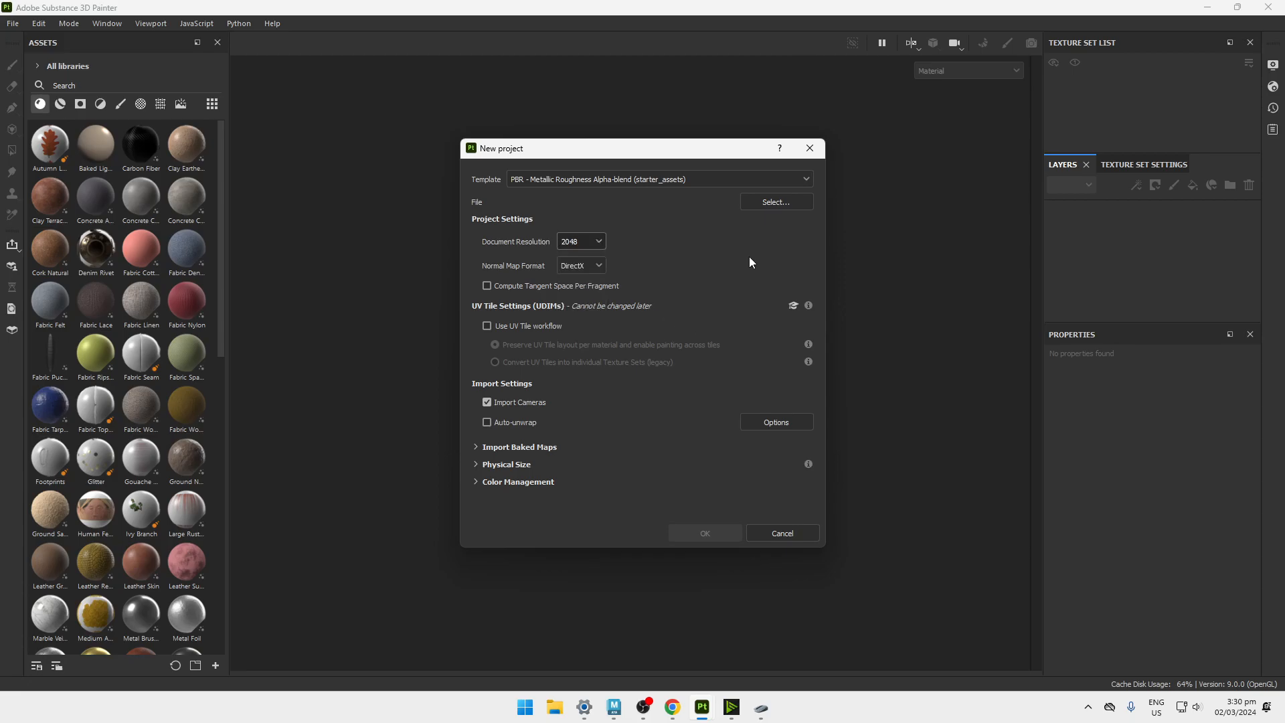
left_click(581, 241)
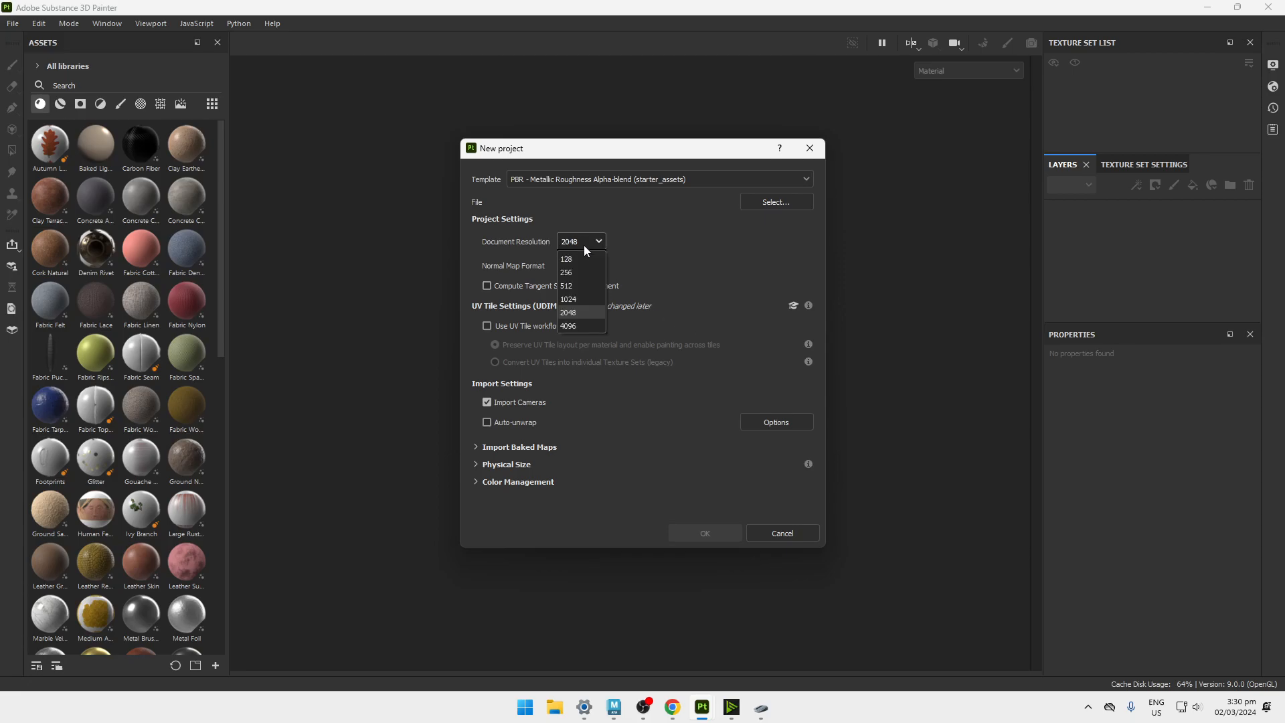
left_click(571, 312)
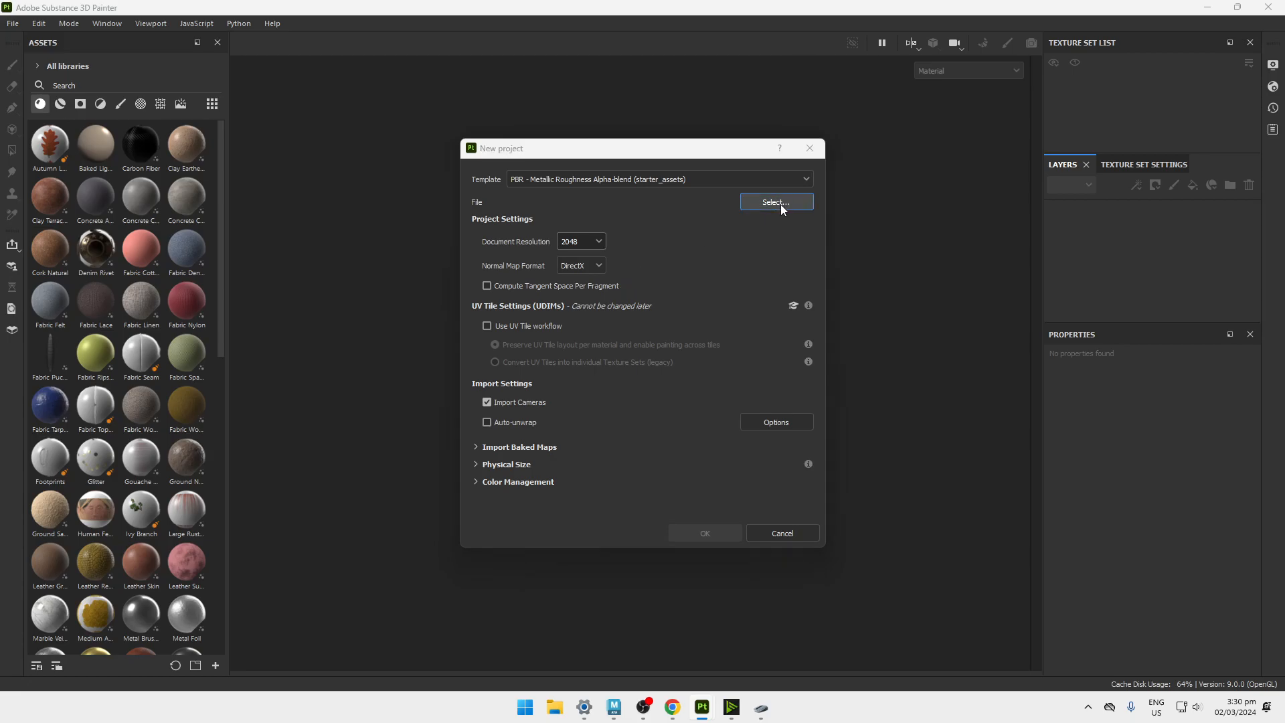
left_click(777, 202)
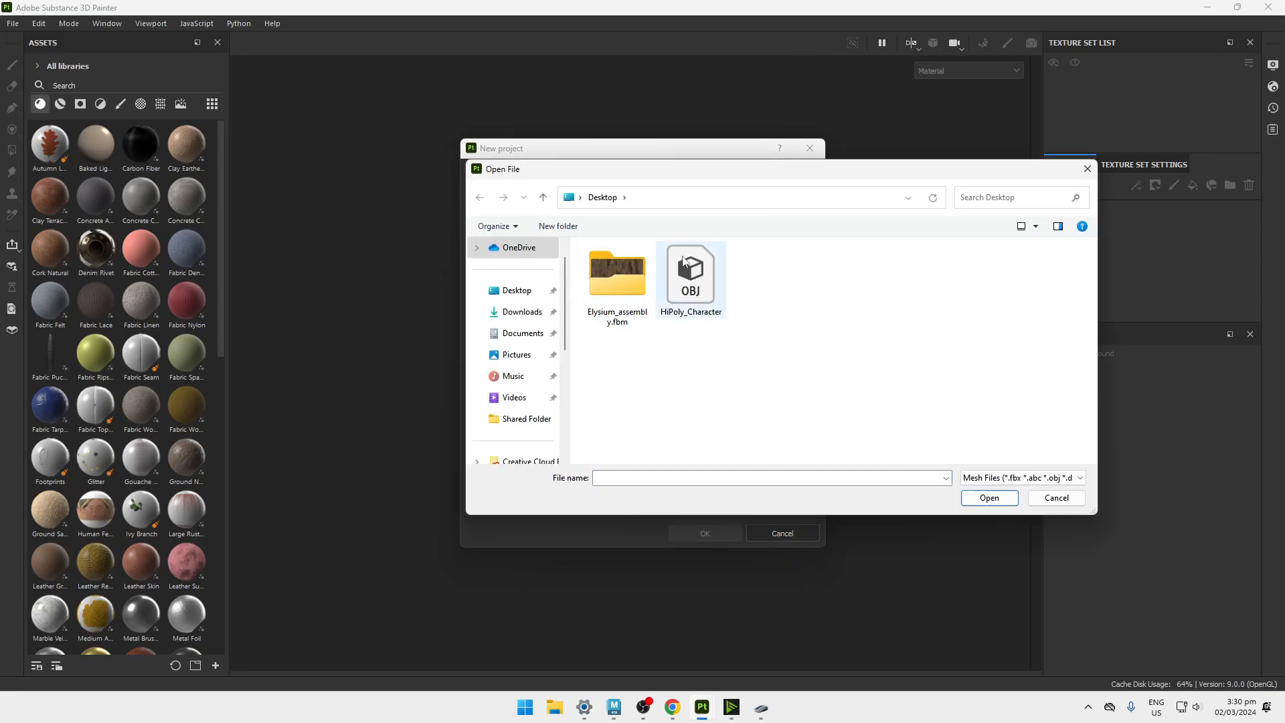
left_click_drag(643, 172, 313, 208)
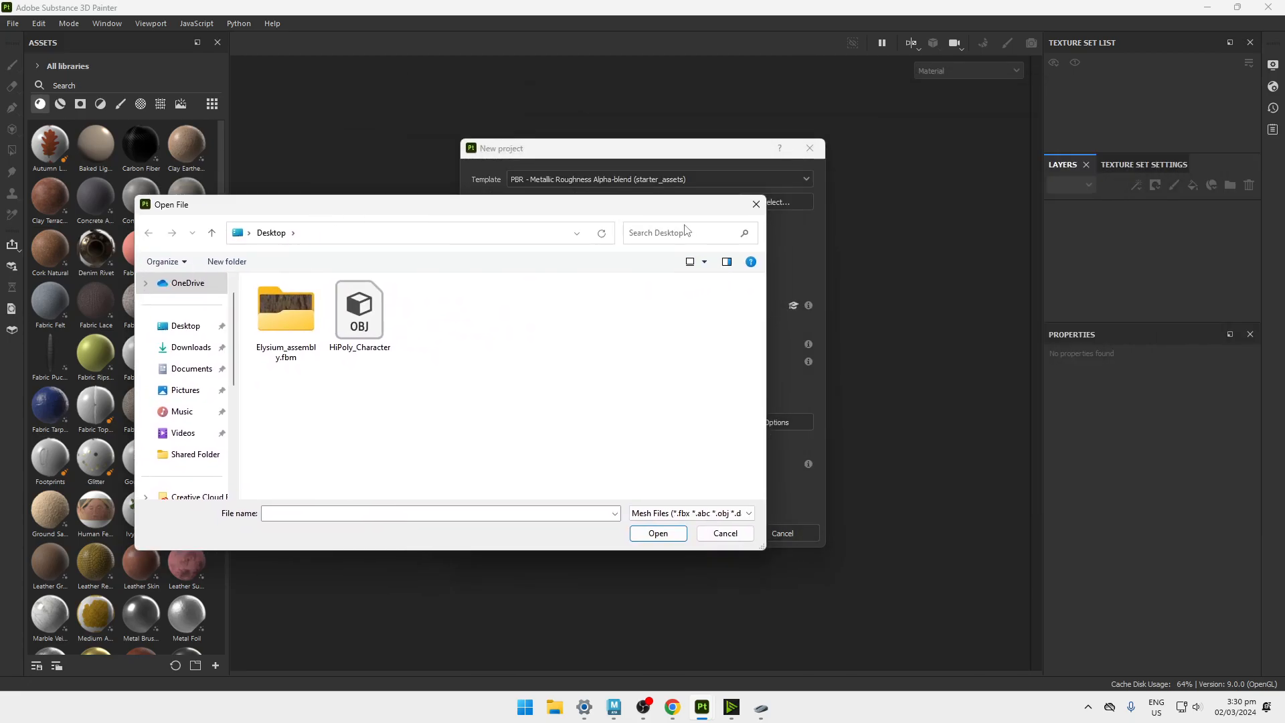
left_click(756, 204)
Review the available project templates and choose PBR - Metallic Roughness Alpha-blend (starter_assets).
left_click(570, 180)
left_click(570, 181)
left_click(539, 179)
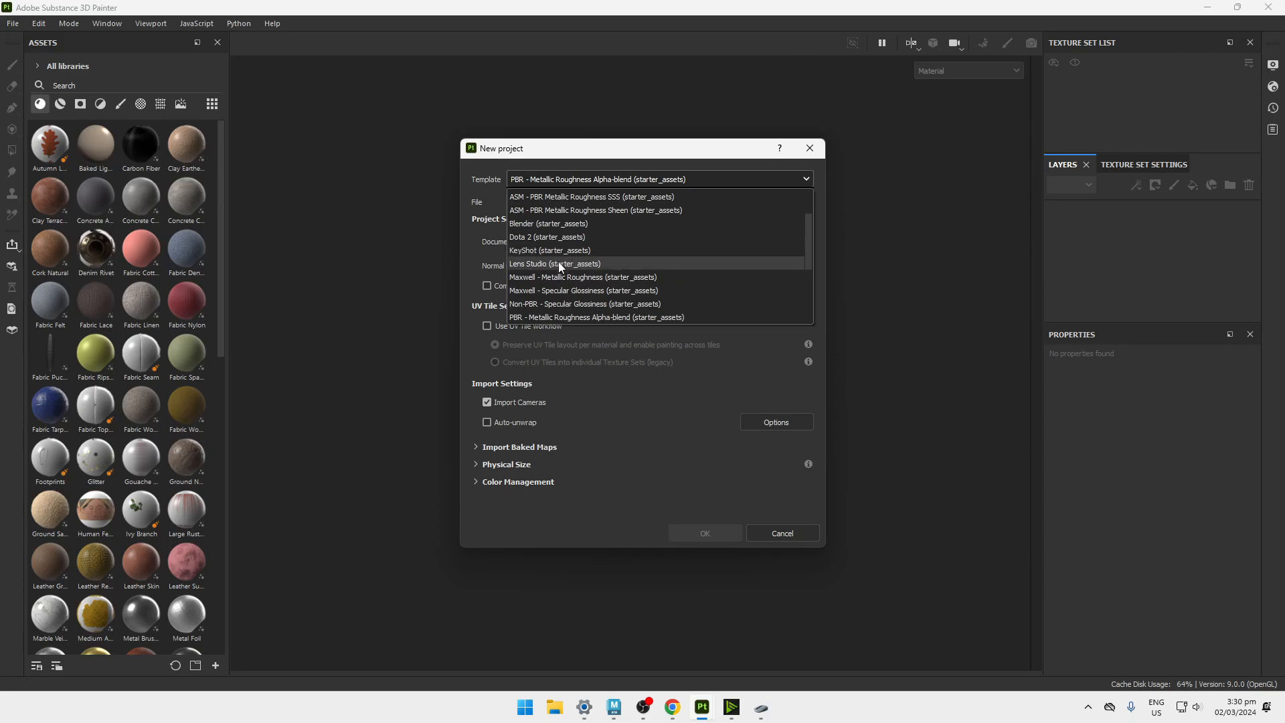
scroll(560, 288, "down", 1)
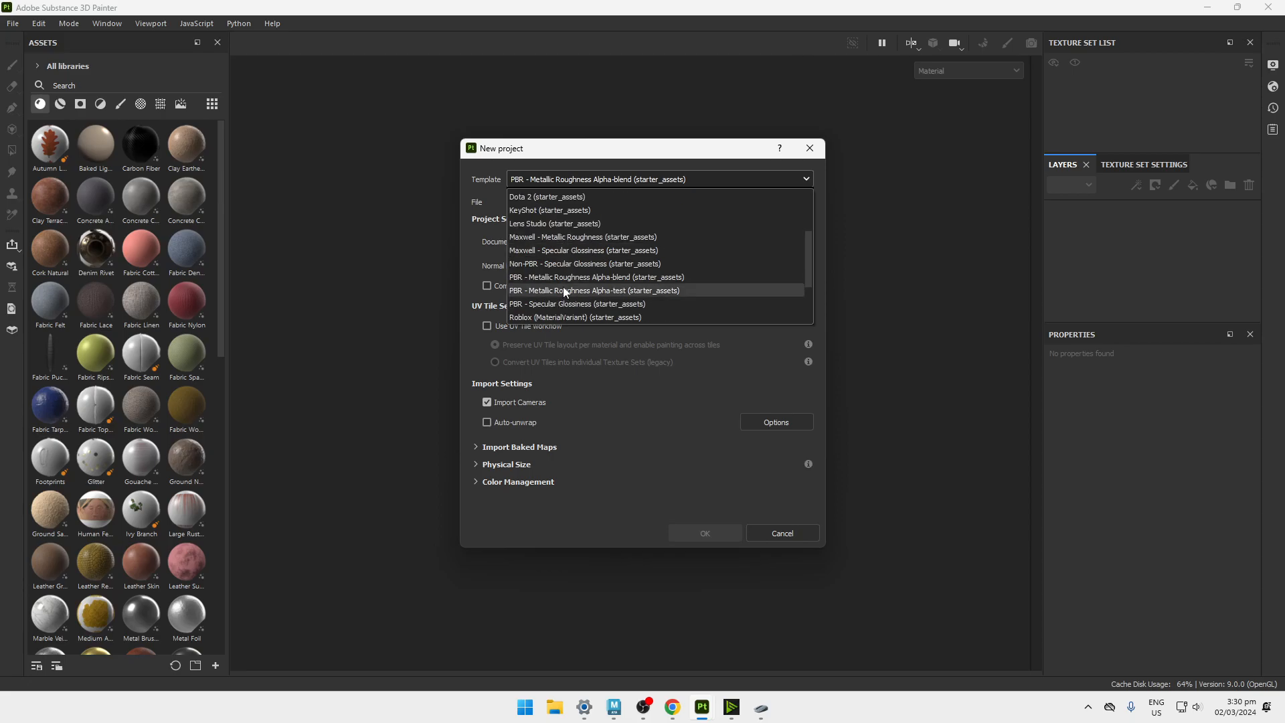
scroll(564, 275, "down", 3)
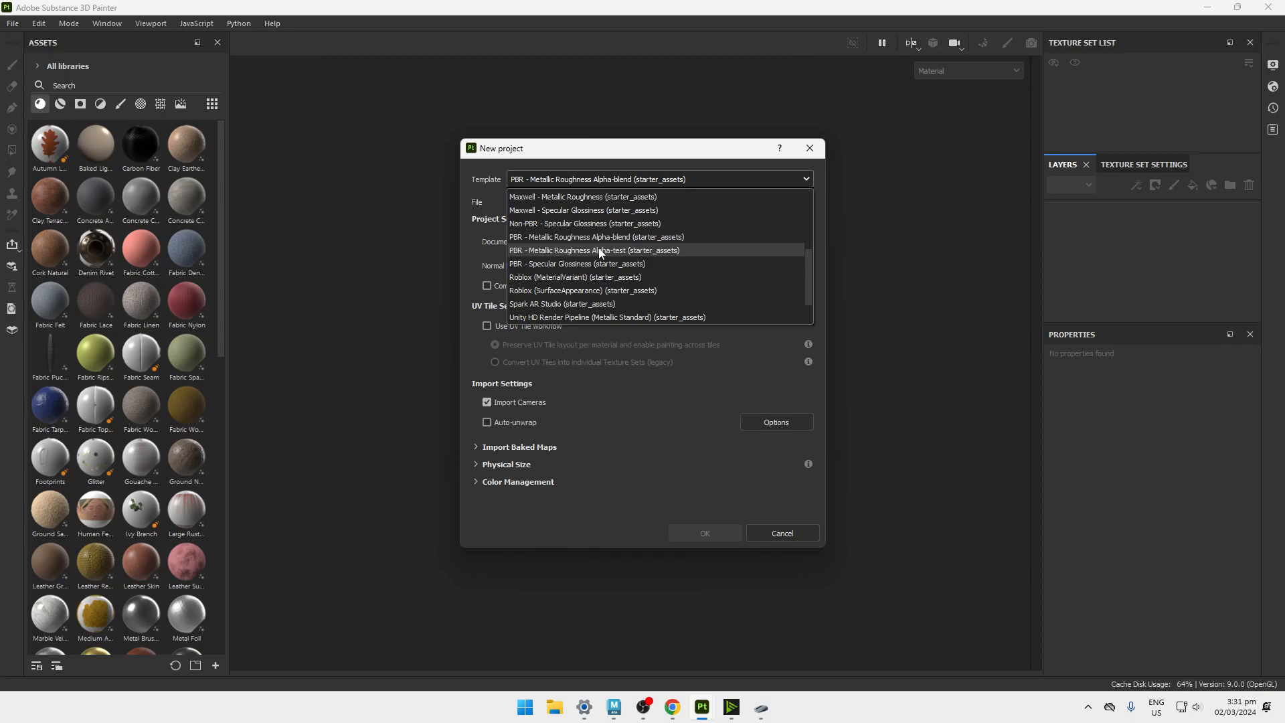
scroll(597, 249, "up", 3)
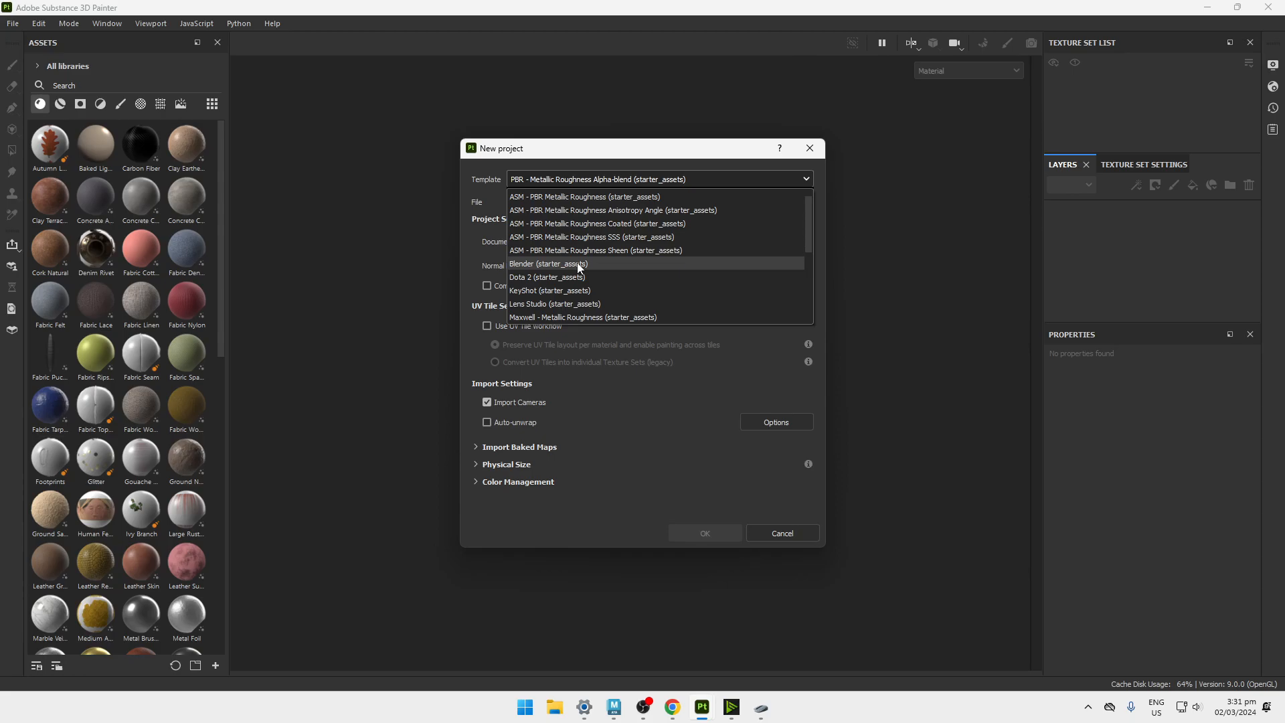
scroll(581, 271, "down", 1)
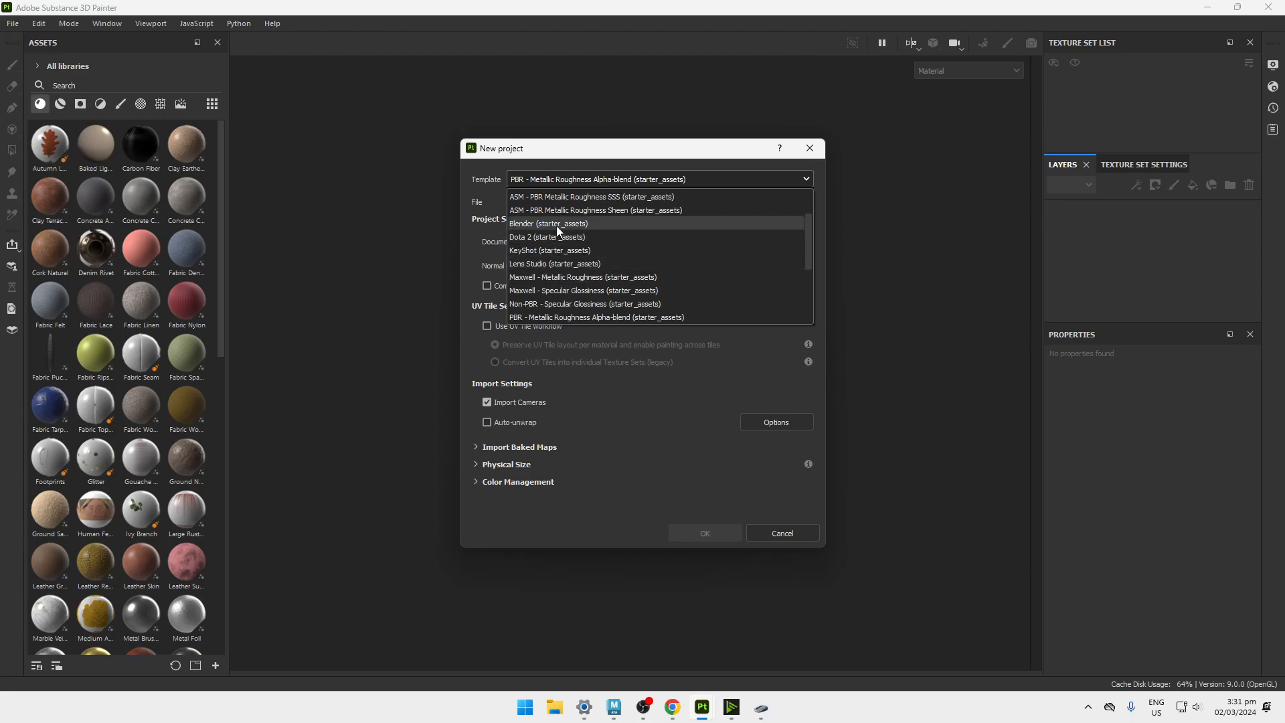
scroll(565, 265, "down", 1)
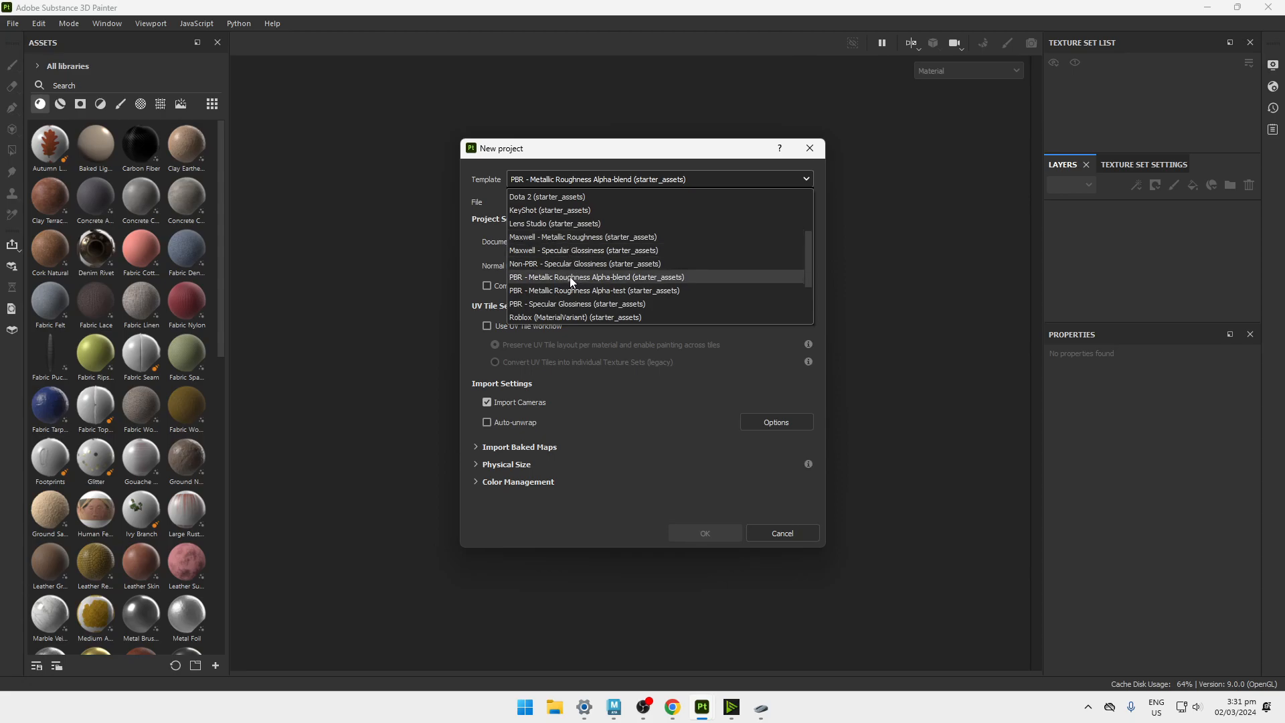
left_click(570, 278)
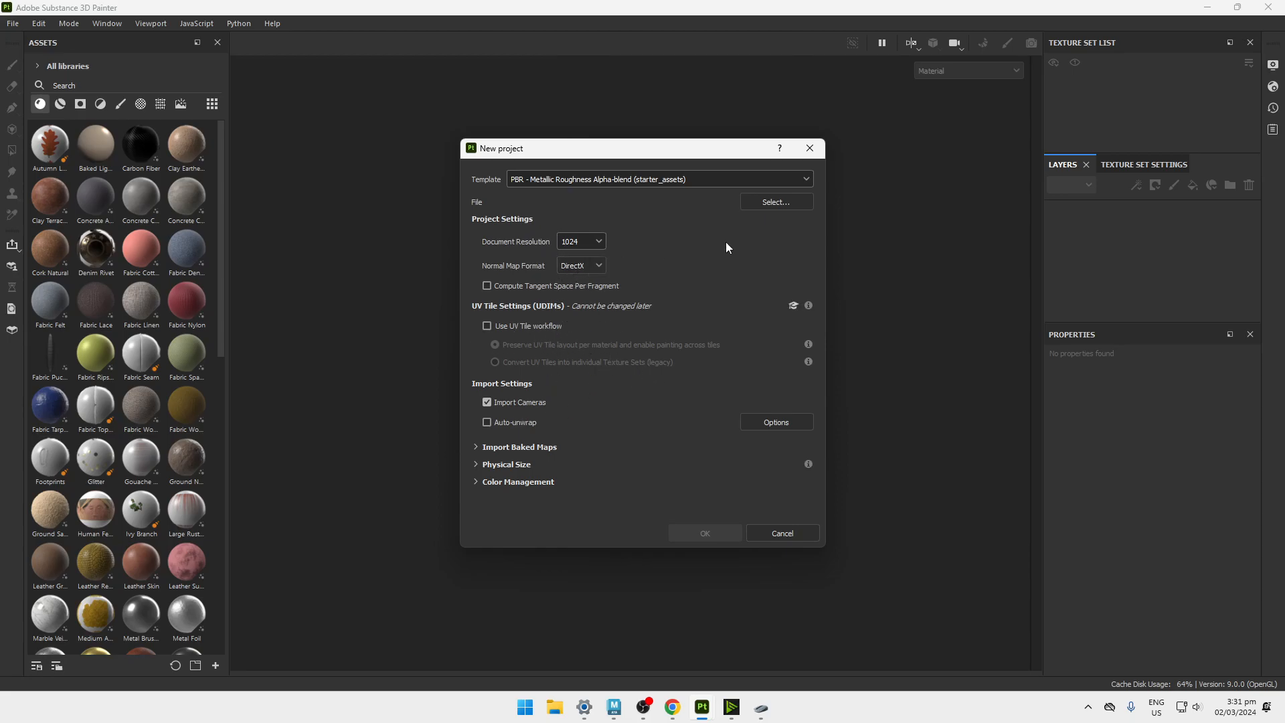
Load HiPoly_Character.obj from the Desktop as the project mesh and set the document resolution to 2048.
left_click(777, 203)
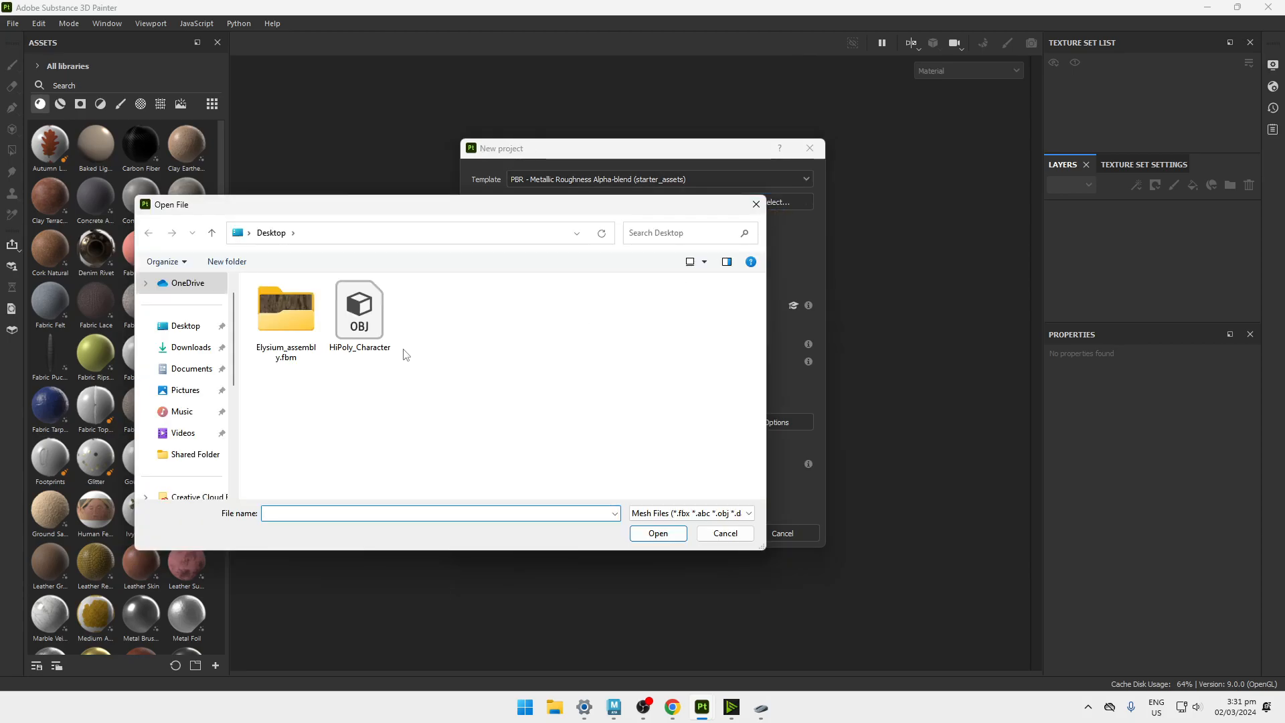
left_click(359, 314)
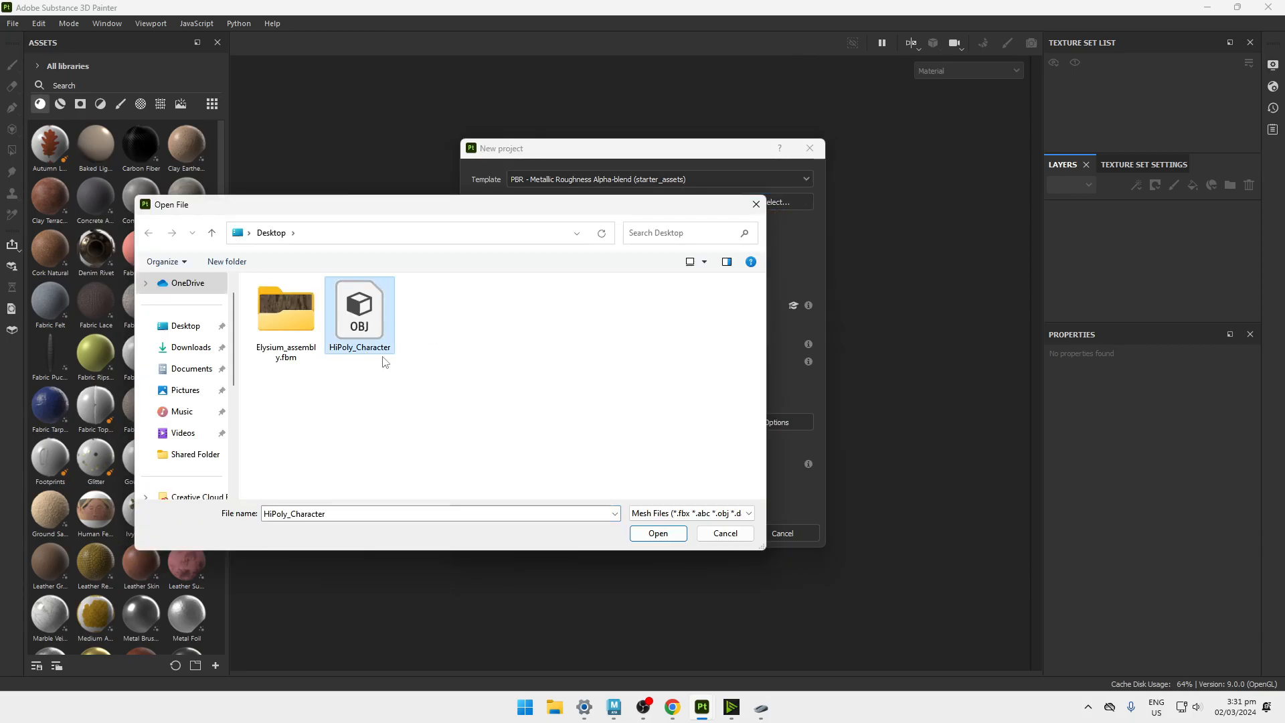
left_click(659, 533)
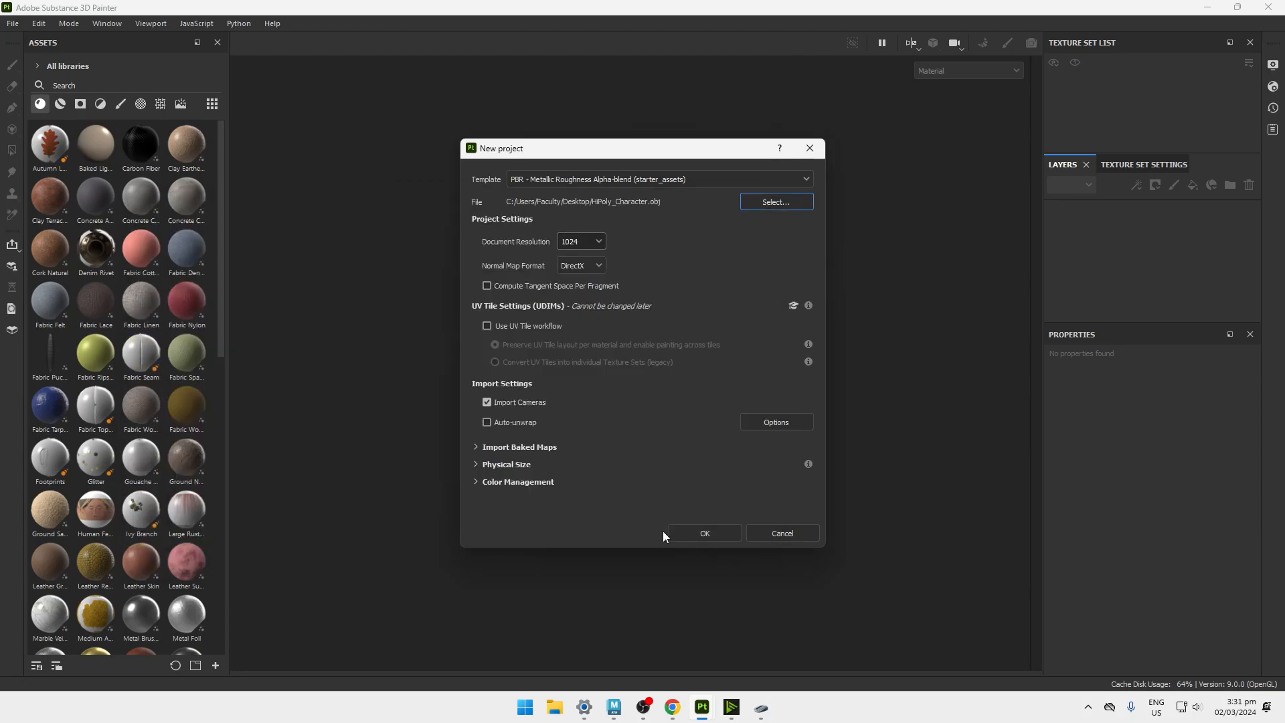
left_click(776, 202)
left_click(701, 513)
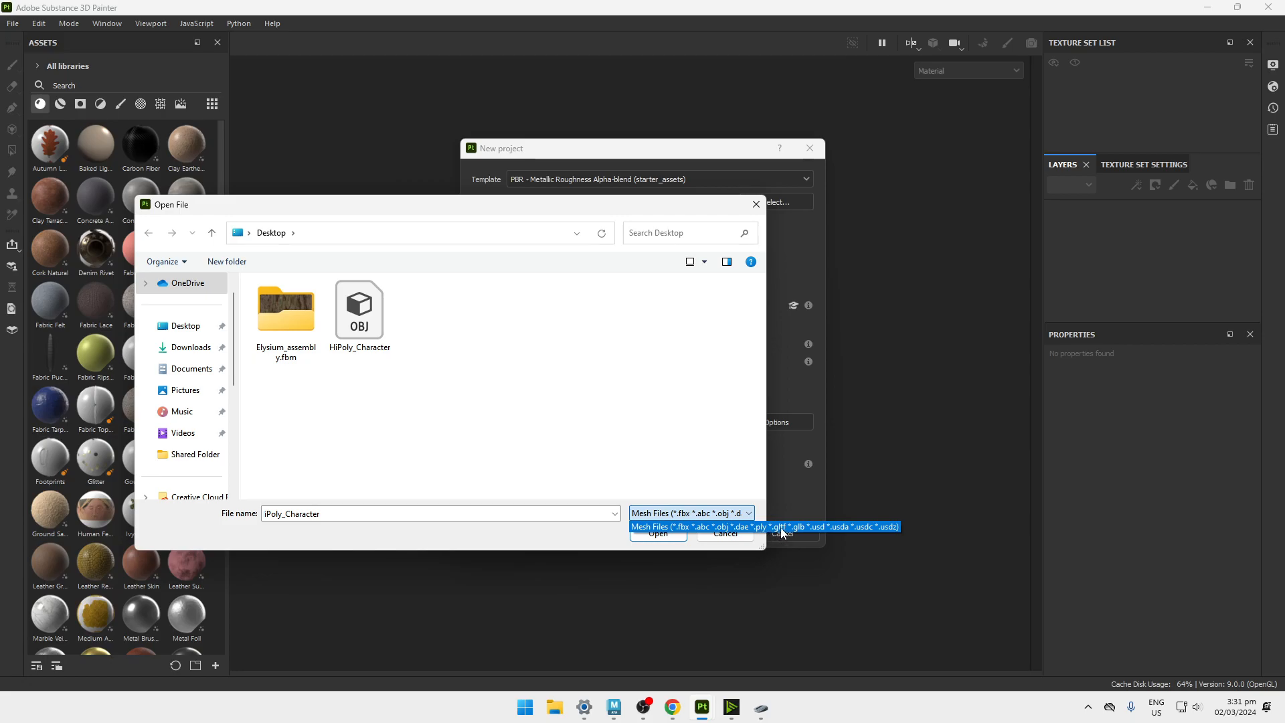
left_click(571, 445)
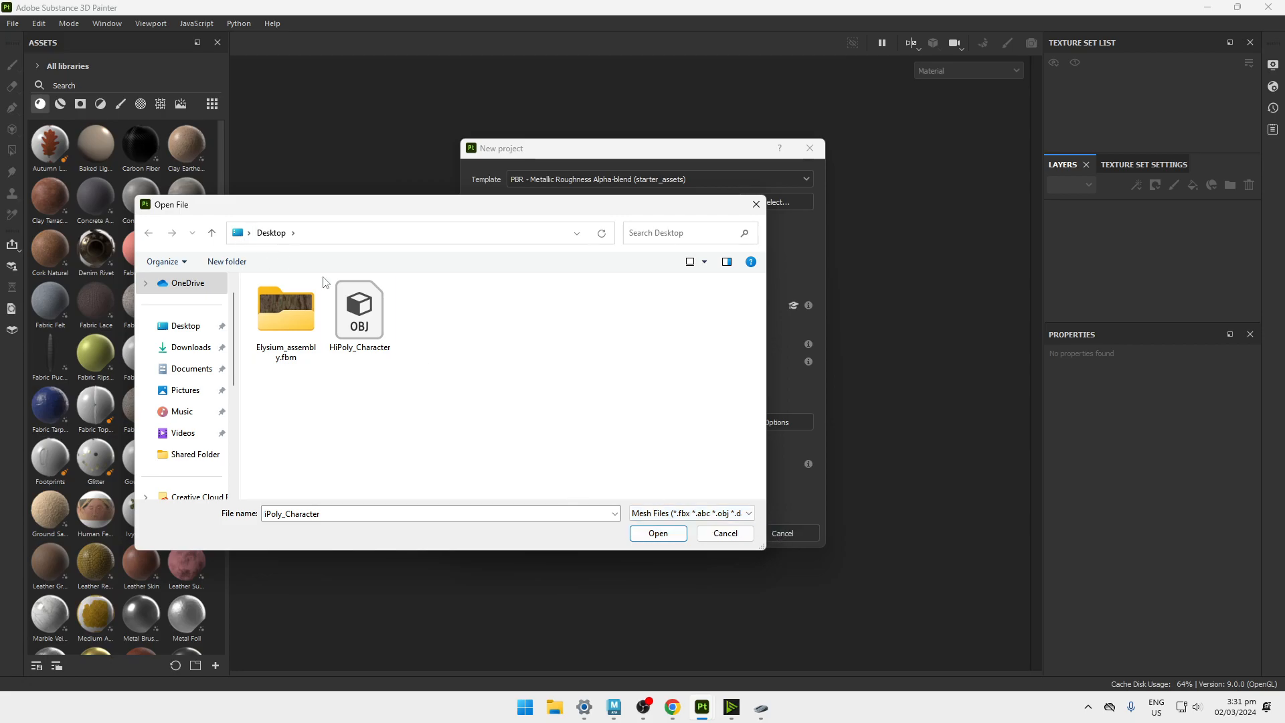
double_click(367, 327)
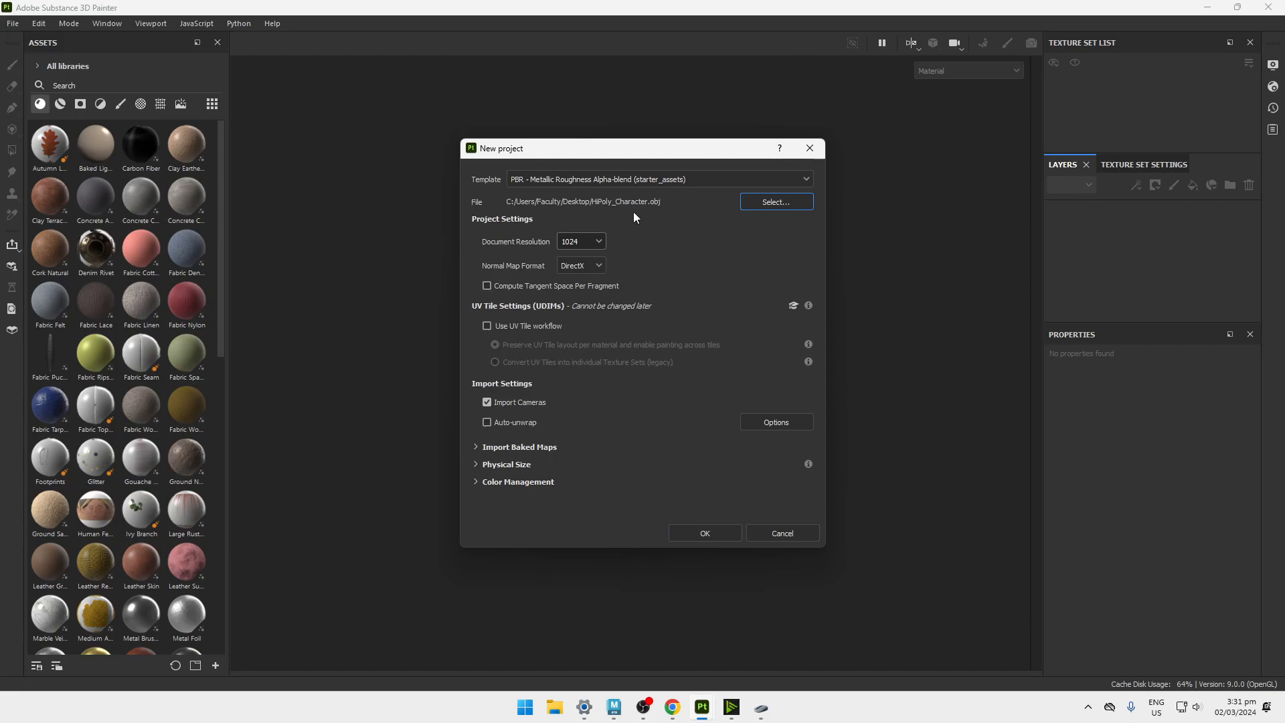
left_click(592, 242)
left_click(579, 316)
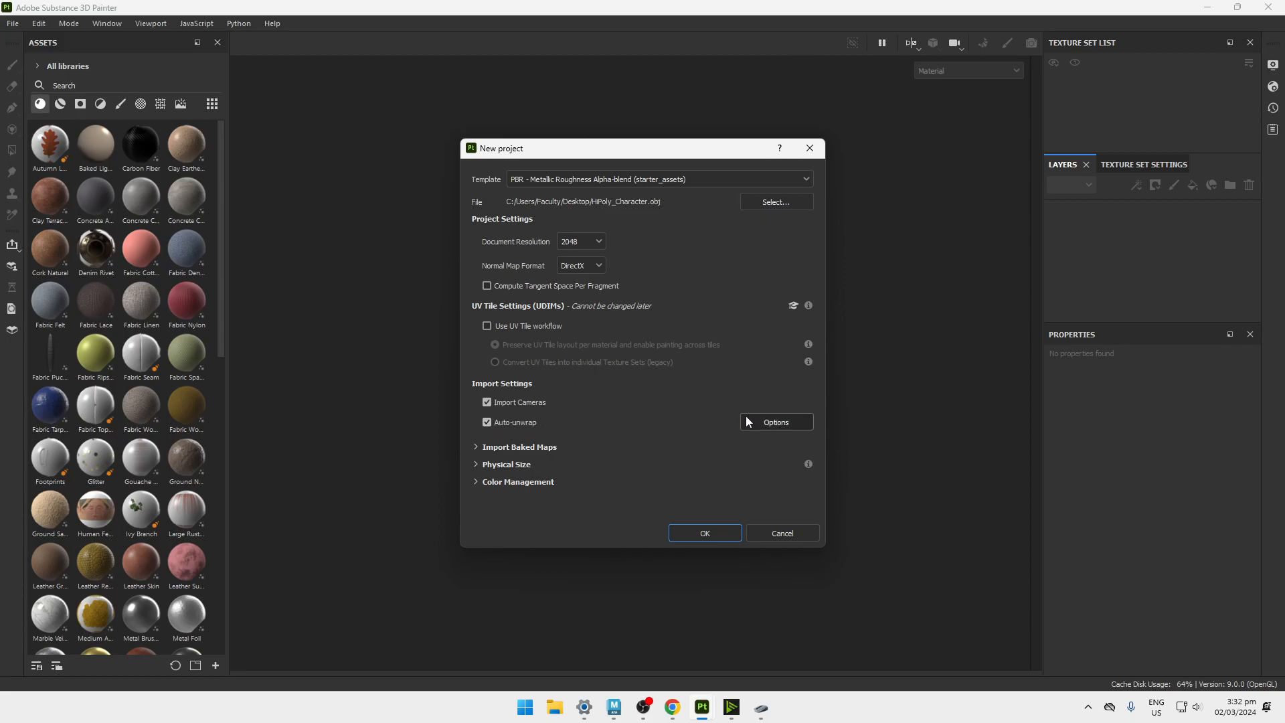
Switch to Maya, examine the selected body mesh's UV layout in the UV Editor, and return to Substance 3D Painter.
left_click(617, 706)
left_click(673, 642)
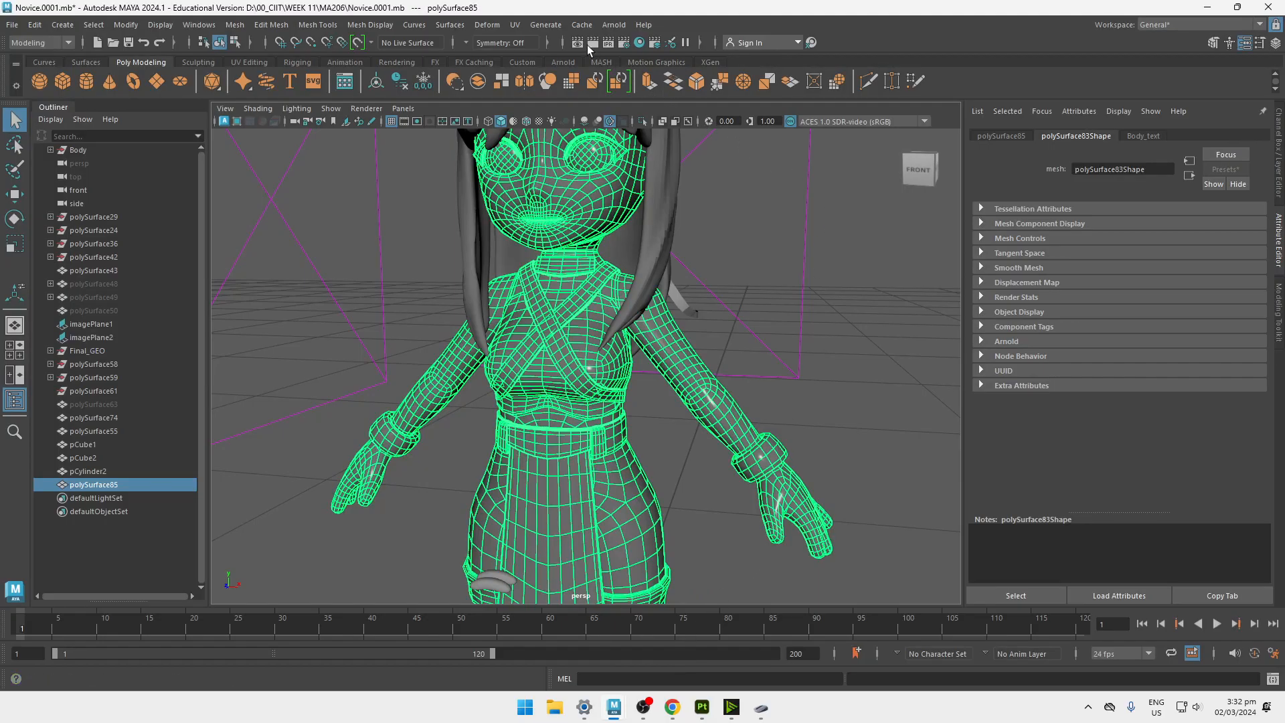
left_click(516, 25)
left_click(538, 49)
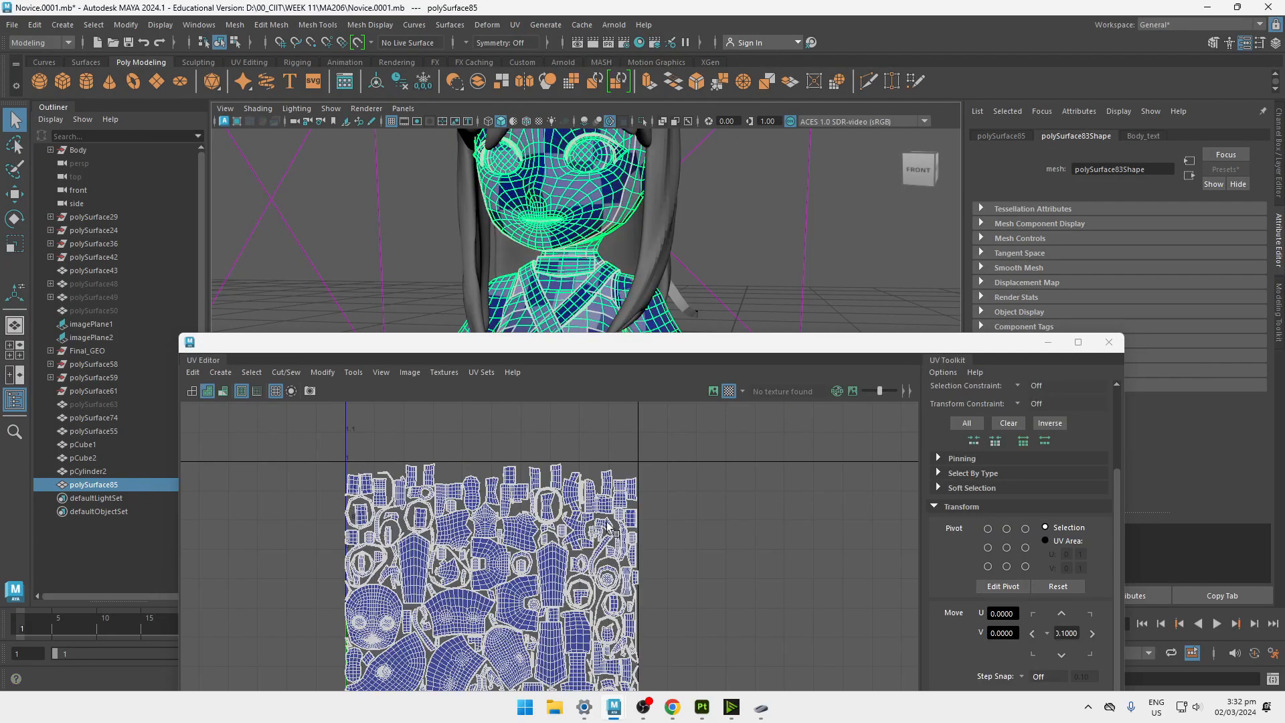
left_click(1205, 8)
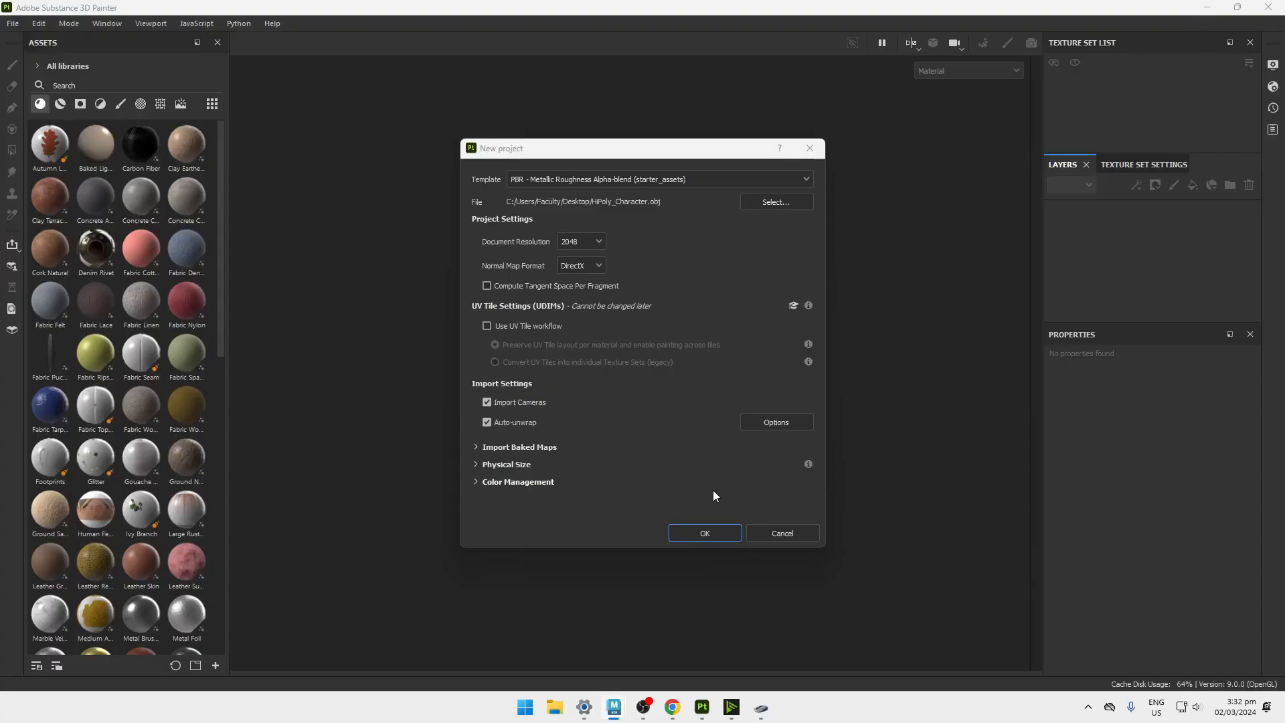
Turn off Auto-unwrap and create the new project.
left_click(487, 423)
left_click(720, 532)
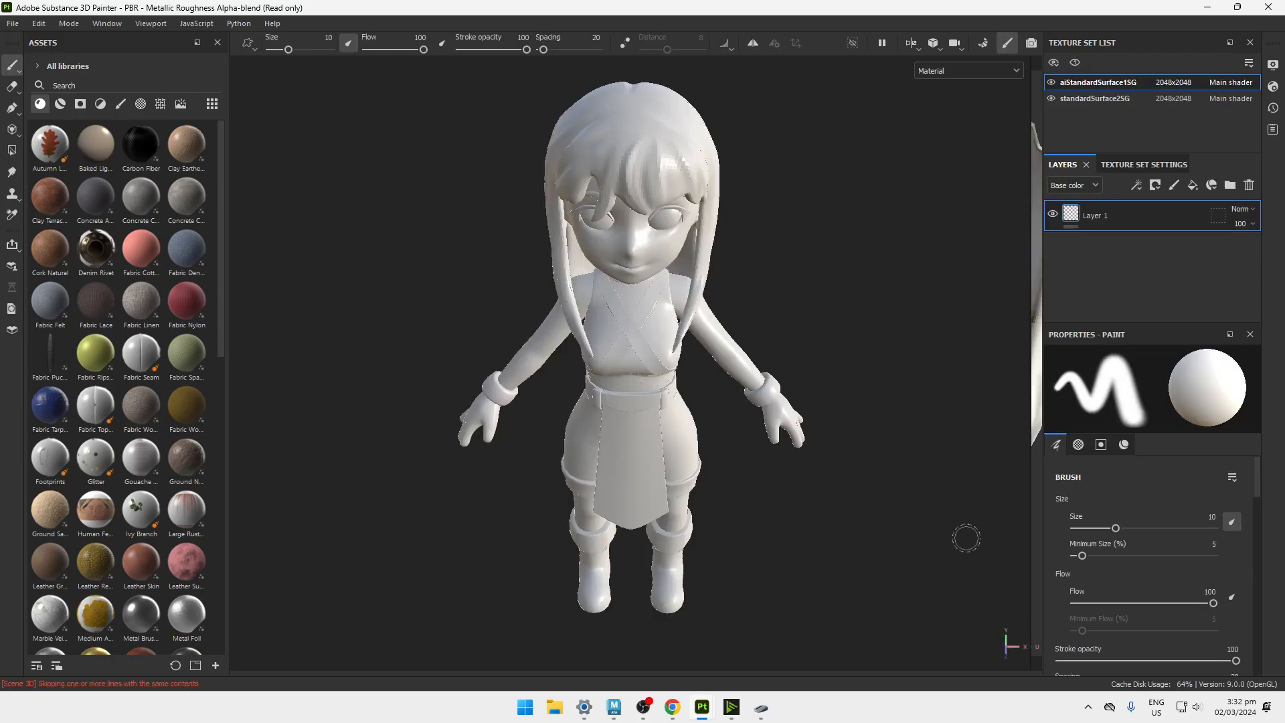
Make standardSurface2SG the active texture set.
left_click_drag(746, 219, 676, 193, "alt")
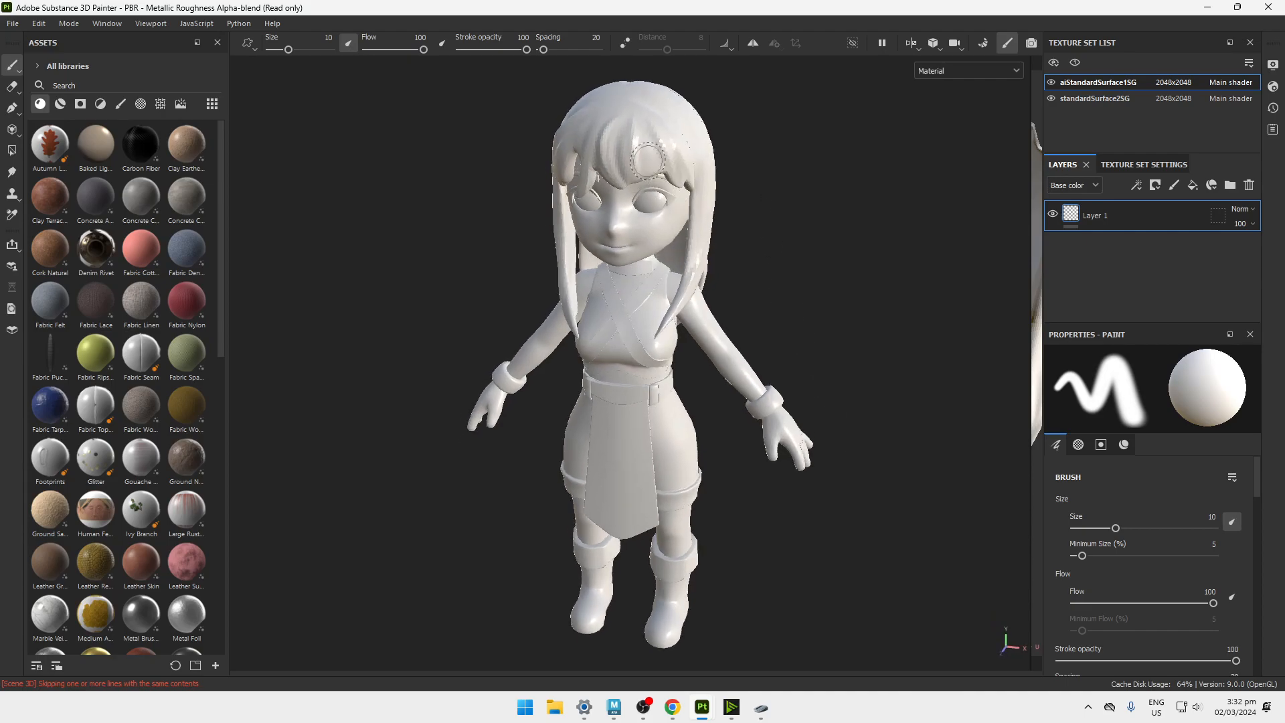
scroll(646, 204, "up", 1)
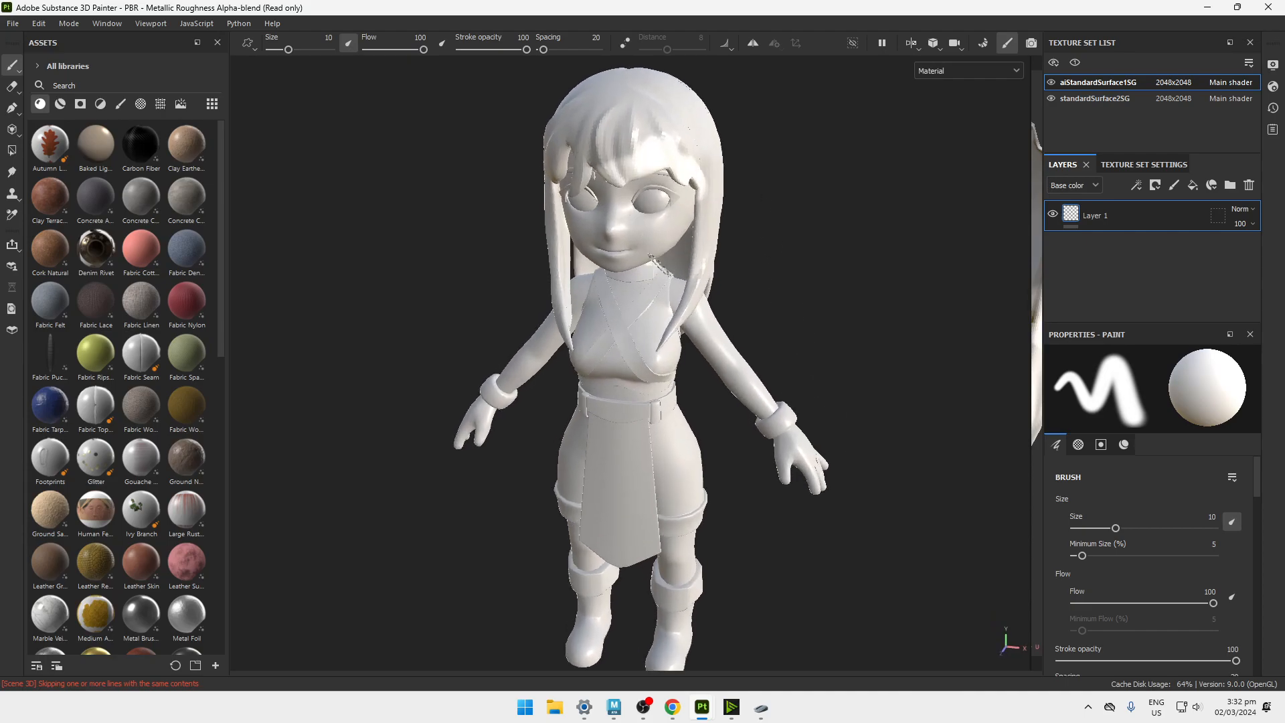
left_click(1067, 100)
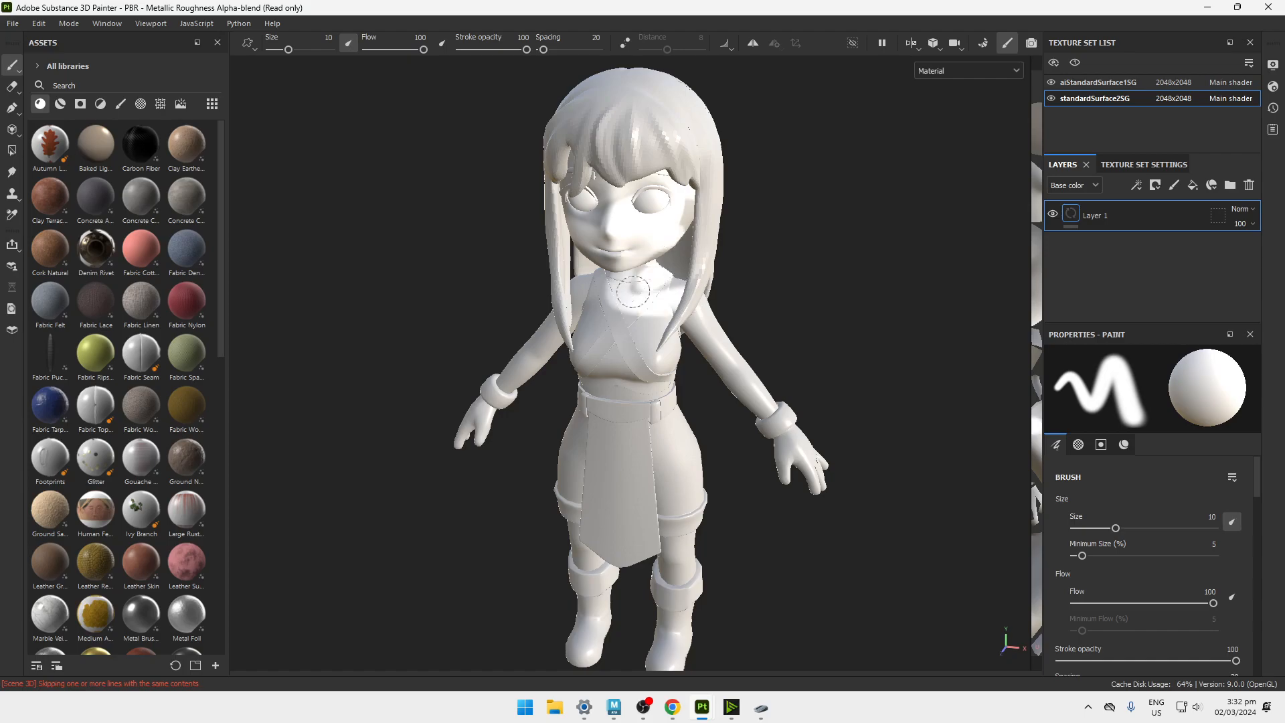
Examine the imported character's body and hair in the 3D view from several angles and distances.
left_click_drag(708, 283, 769, 287, "alt")
middle_click_drag(769, 287, 808, 226, "alt")
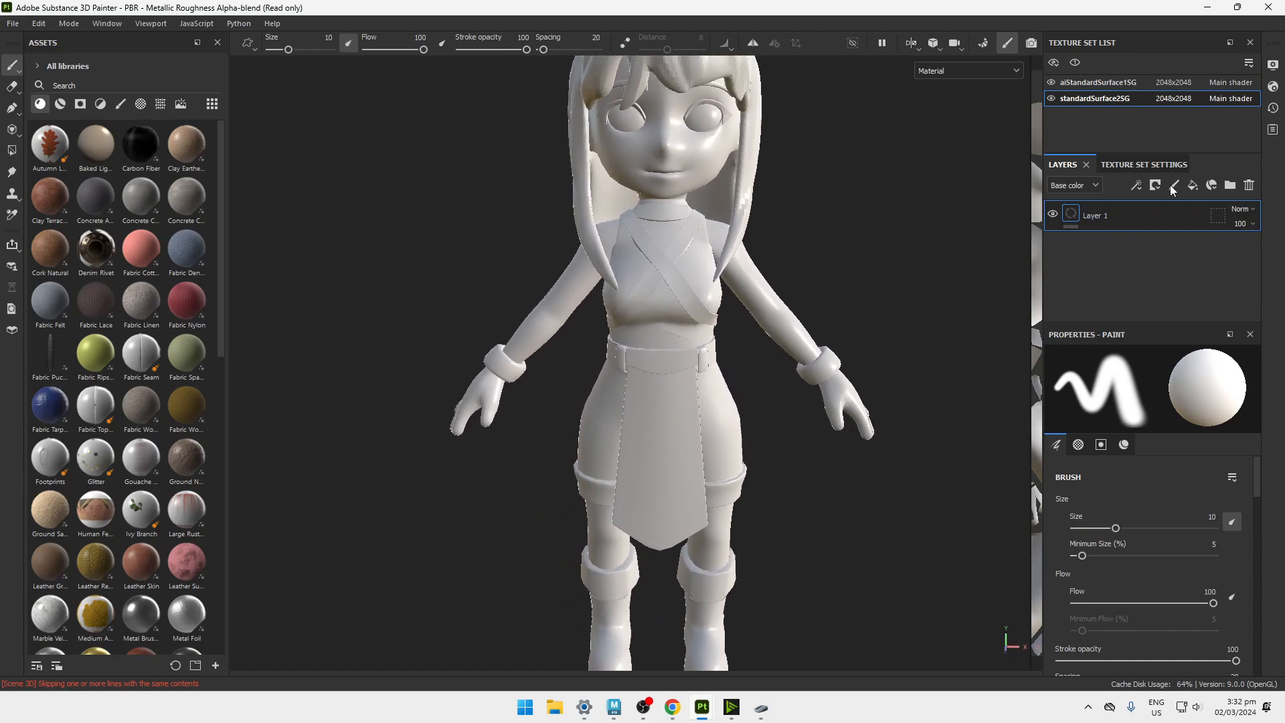
scroll(894, 228, "down", 2)
left_click_drag(766, 210, 670, 241, "alt")
middle_click_drag(671, 241, 638, 270, "alt")
right_click_drag(637, 269, 603, 239, "alt")
middle_click_drag(600, 258, 651, 282, "alt")
right_click_drag(651, 282, 641, 267, "alt")
left_click_drag(652, 266, 666, 265, "alt")
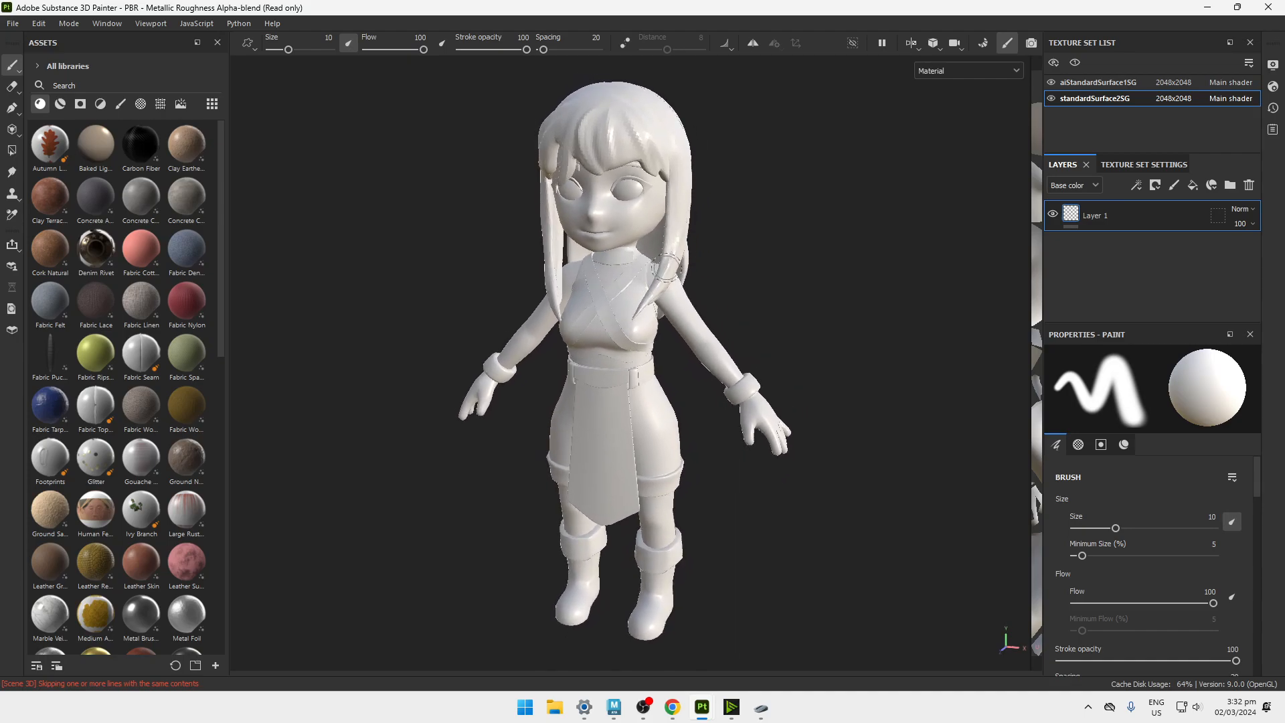